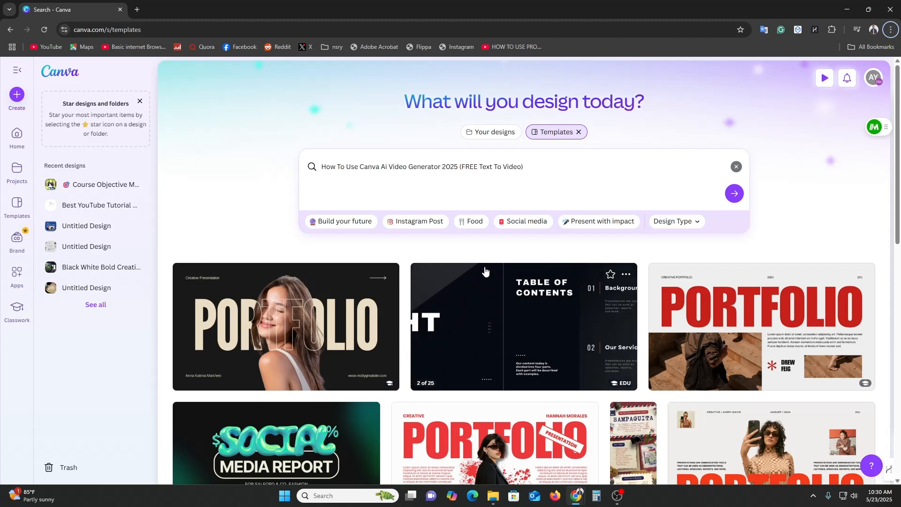
Step: Return to the Canva home page, and open canva.com in a new Incognito window
click(17, 135)
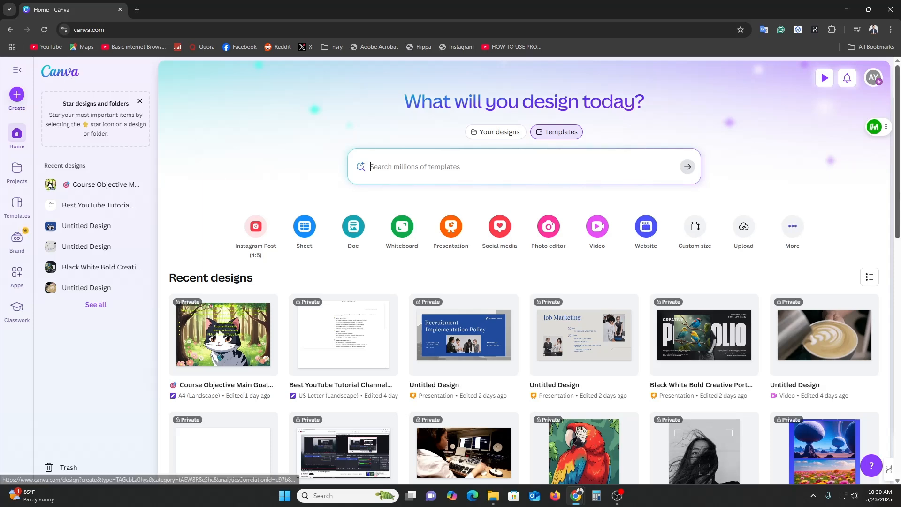
click(891, 29)
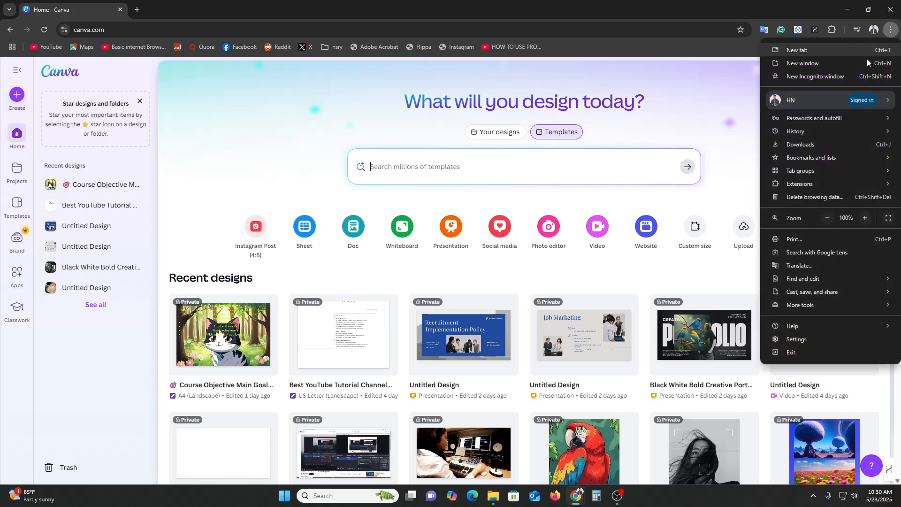
click(843, 78)
text(canva)
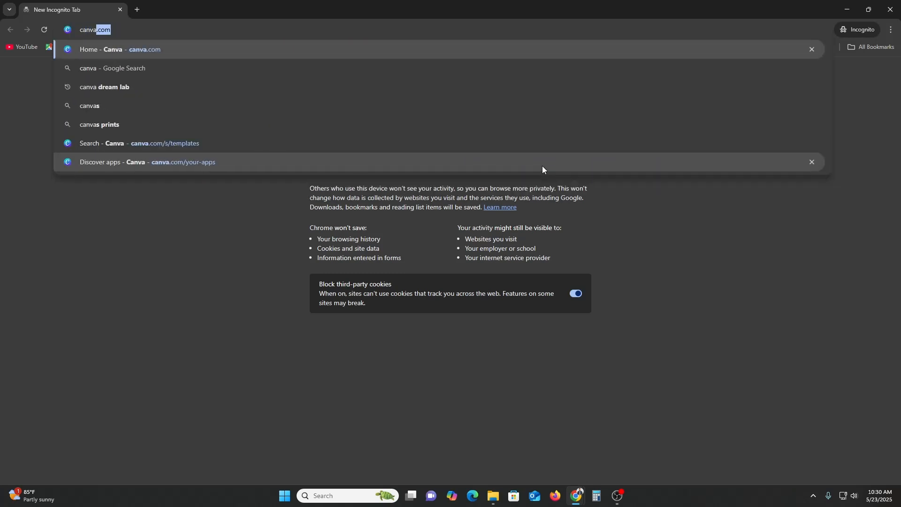
key(Return)
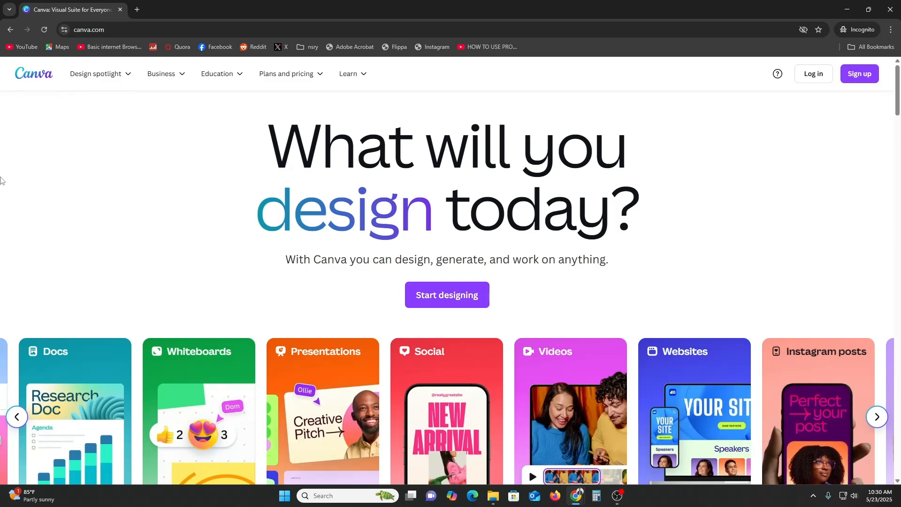
Step: Examine the signed-out landing page's plans, templates, feature sections and customer logos, ending back at the page heading
scroll(746, 258, down, 6)
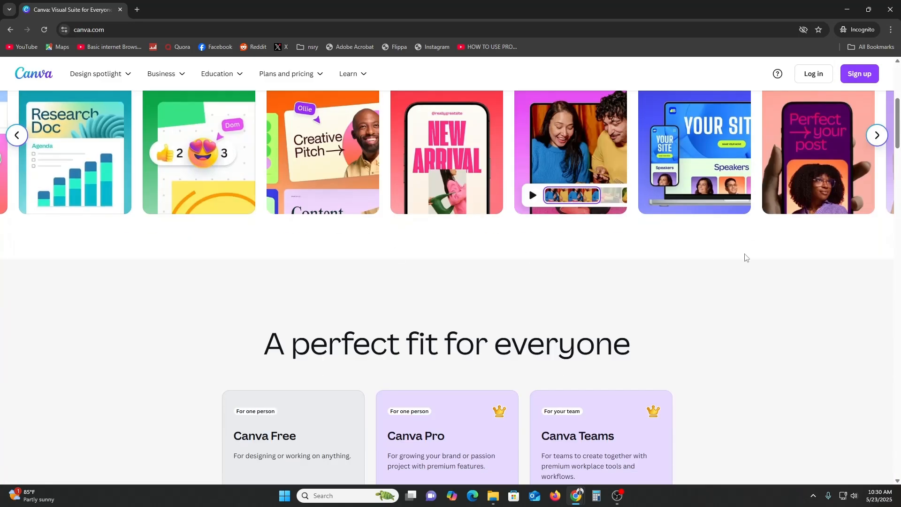
scroll(900, 264, down, 3)
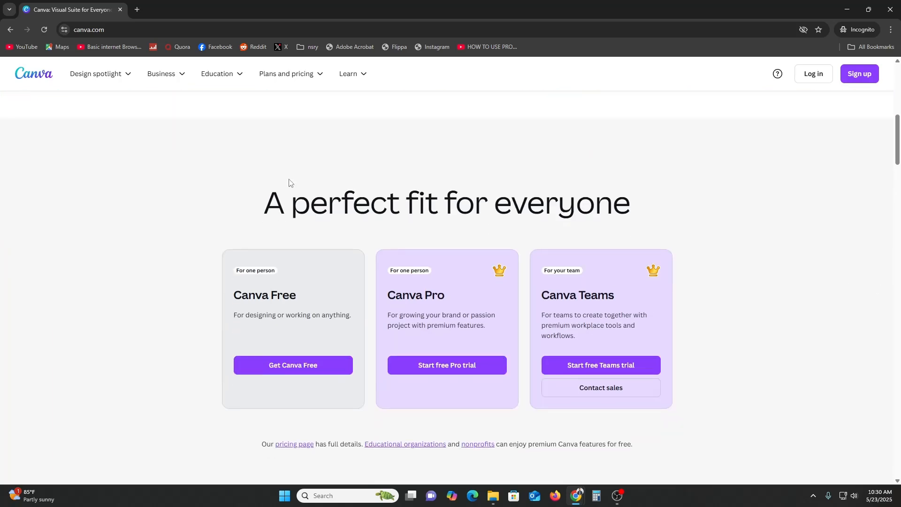
scroll(157, 333, down, 1)
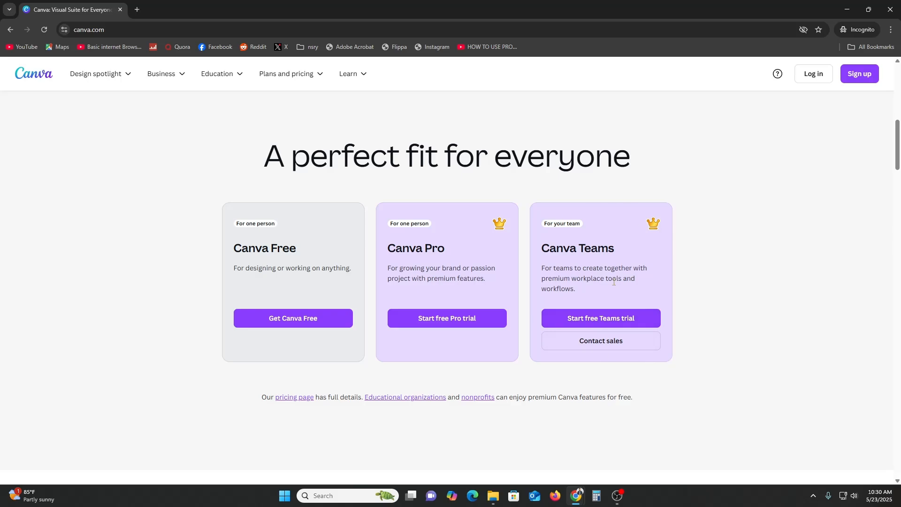
scroll(685, 284, down, 15)
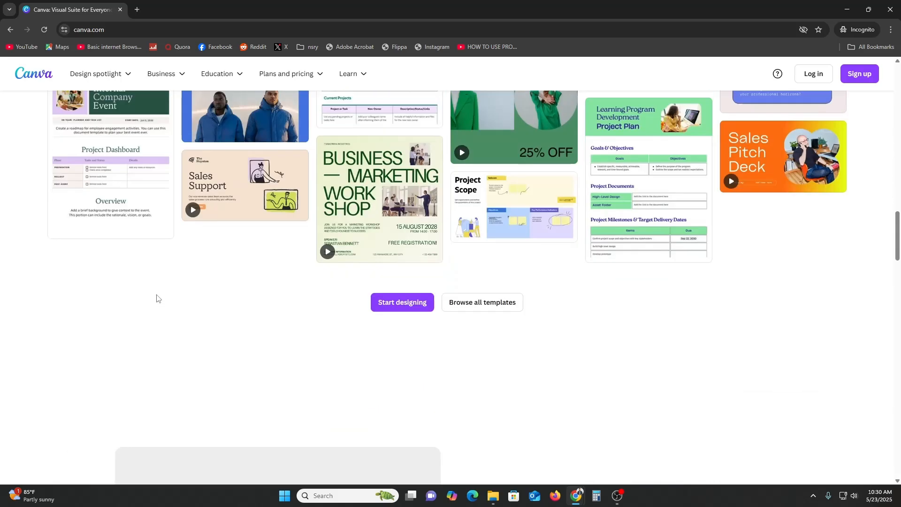
scroll(350, 288, down, 10)
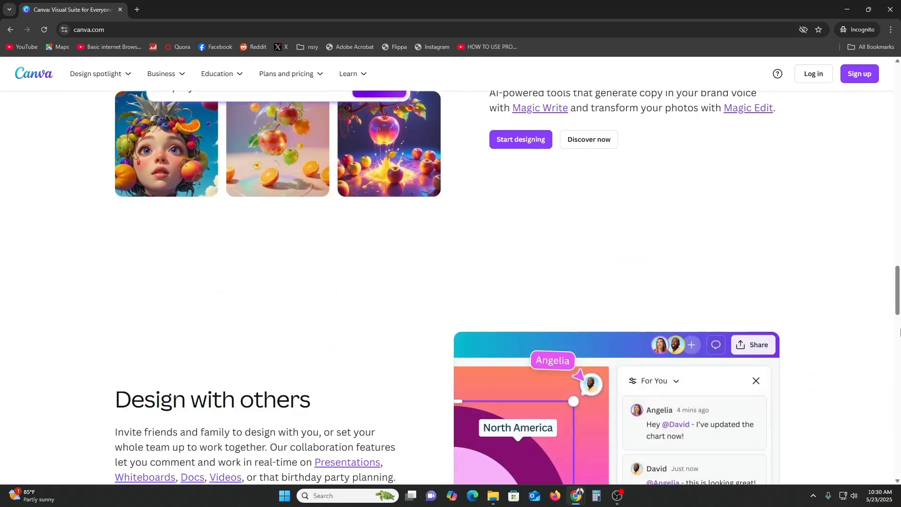
scroll(900, 329, down, 10)
scroll(900, 320, up, 7)
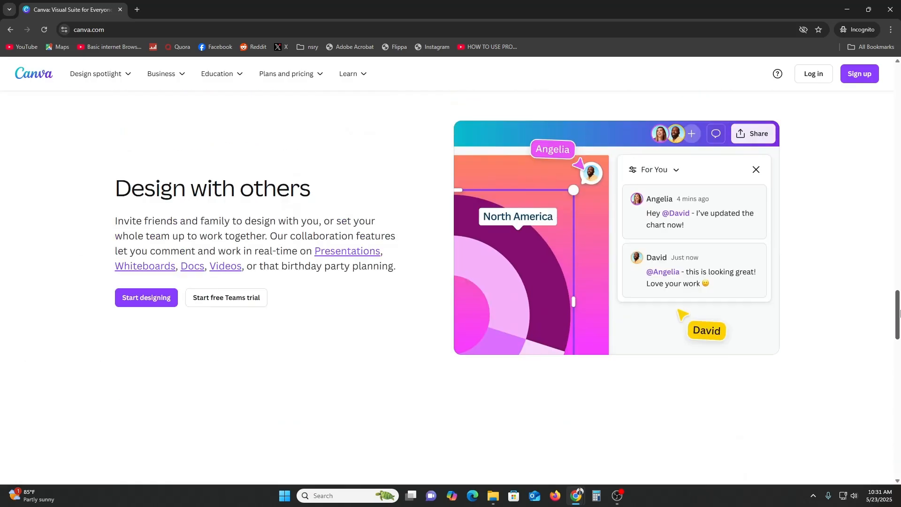
scroll(418, 247, down, 15)
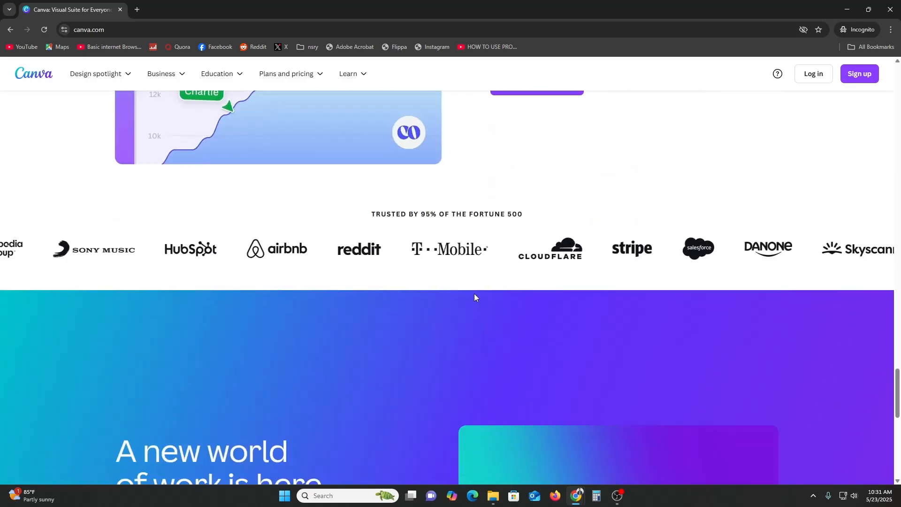
scroll(474, 305, down, 2)
scroll(446, 286, up, 3)
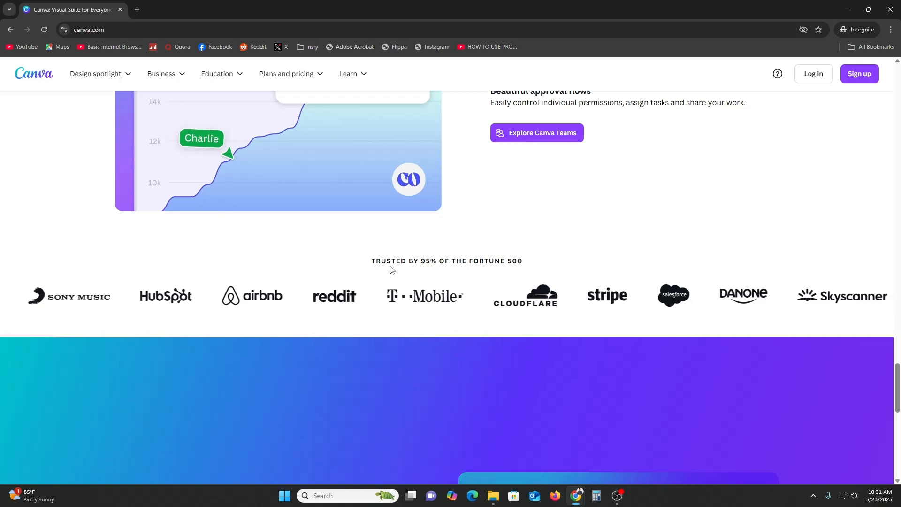
drag(397, 262, 455, 264)
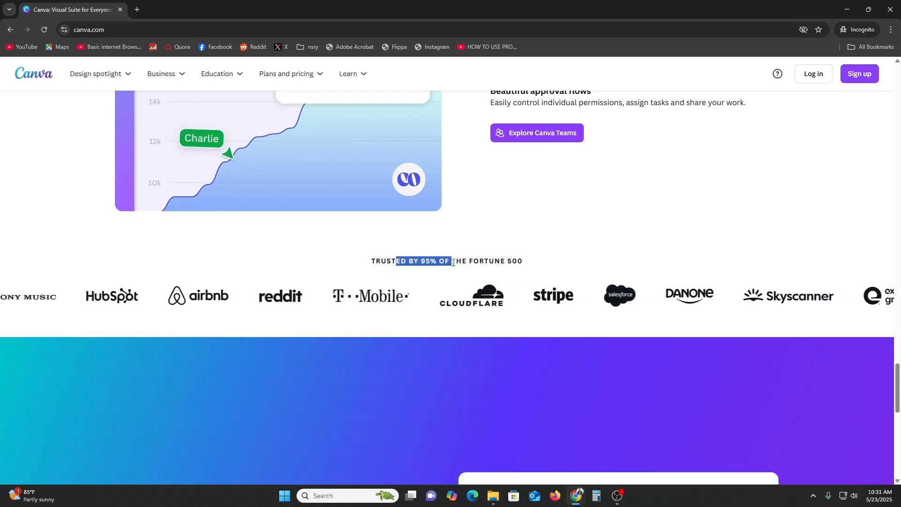
click(455, 262)
scroll(900, 380, down, 2)
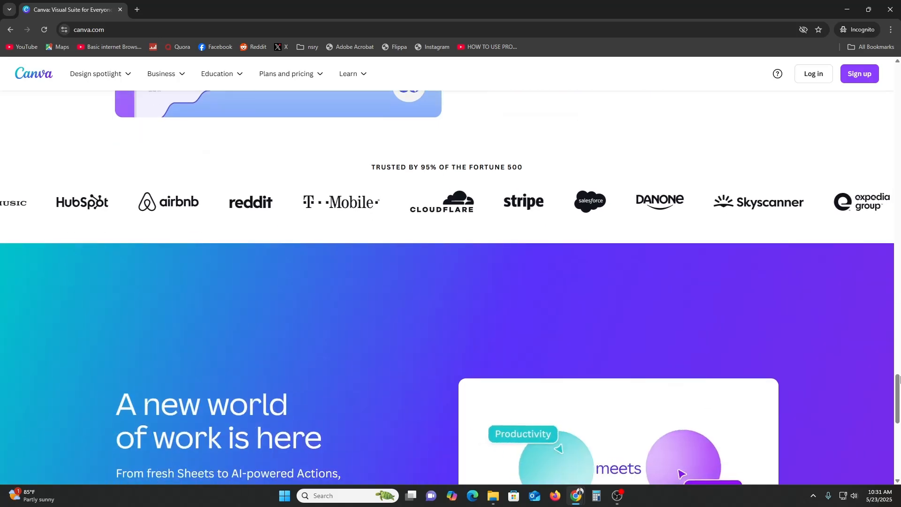
drag(899, 380, 900, 62)
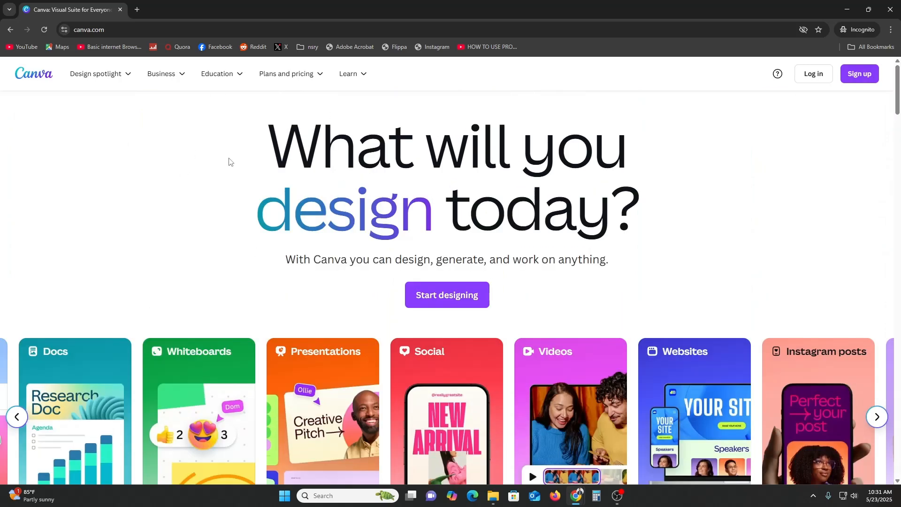
Step: View the sign-up dialog's email field and its additional sign-in methods, and close the dialog
click(863, 82)
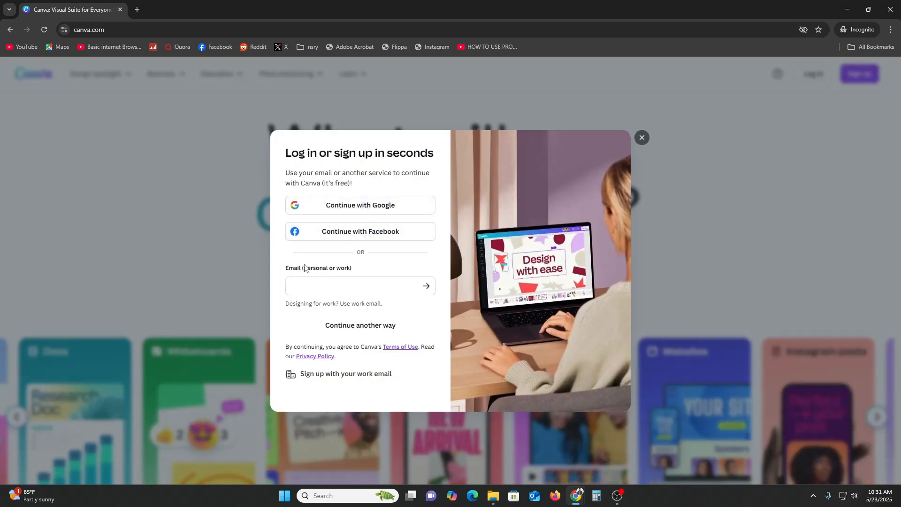
drag(304, 270, 365, 271)
click(346, 275)
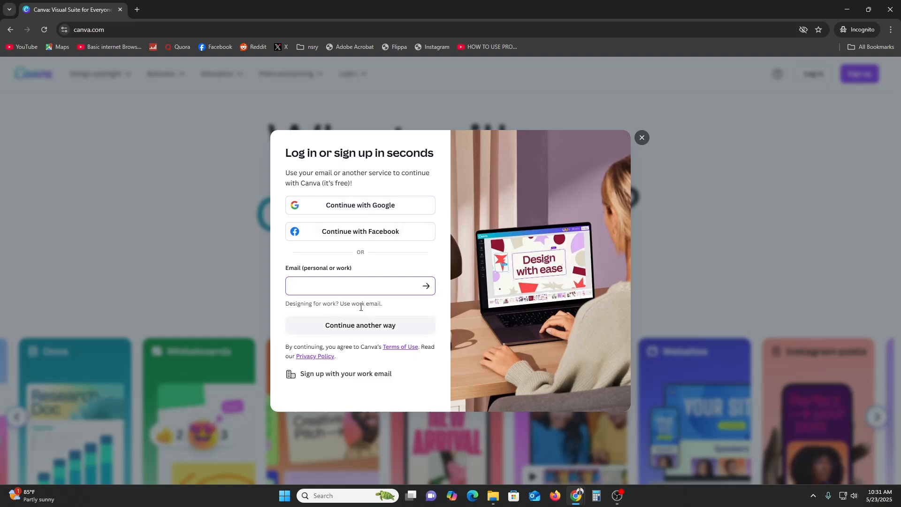
click(336, 327)
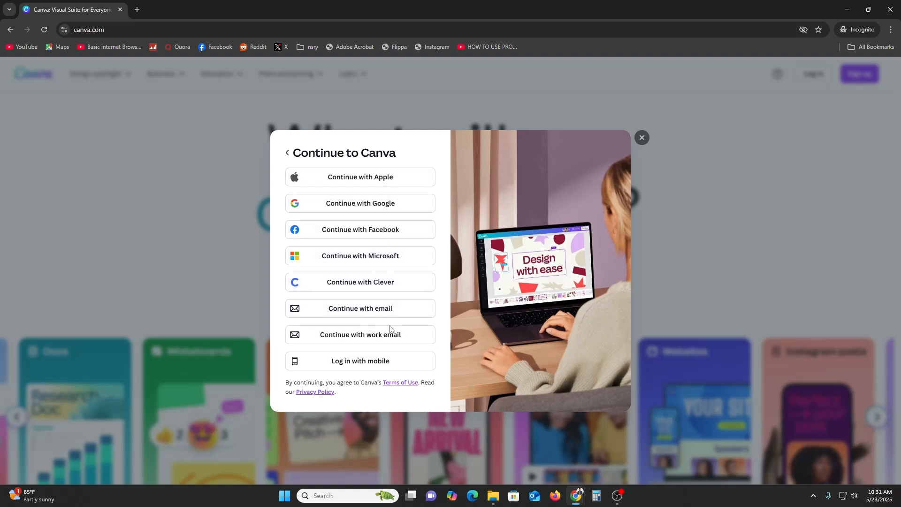
click(643, 138)
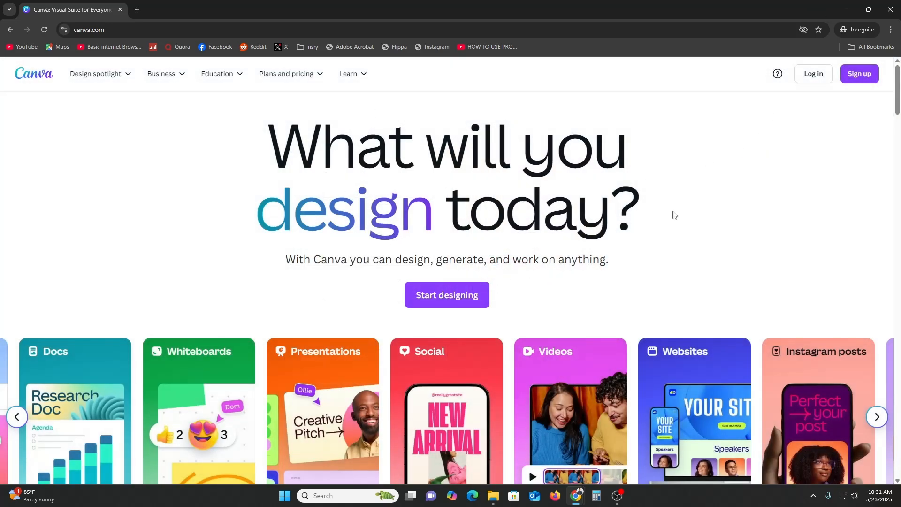
Step: Switch back to the signed-in Canva window and look over the home page's recent designs and template search
click(841, 7)
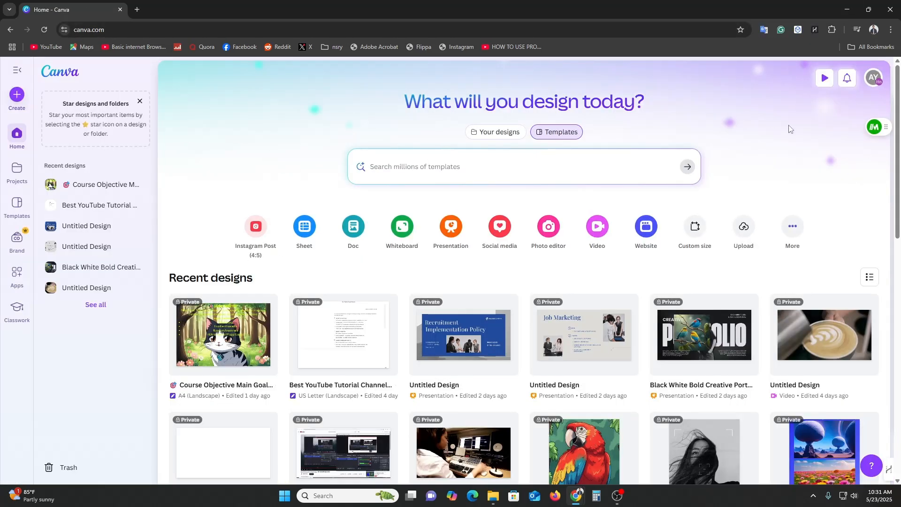
scroll(751, 188, down, 5)
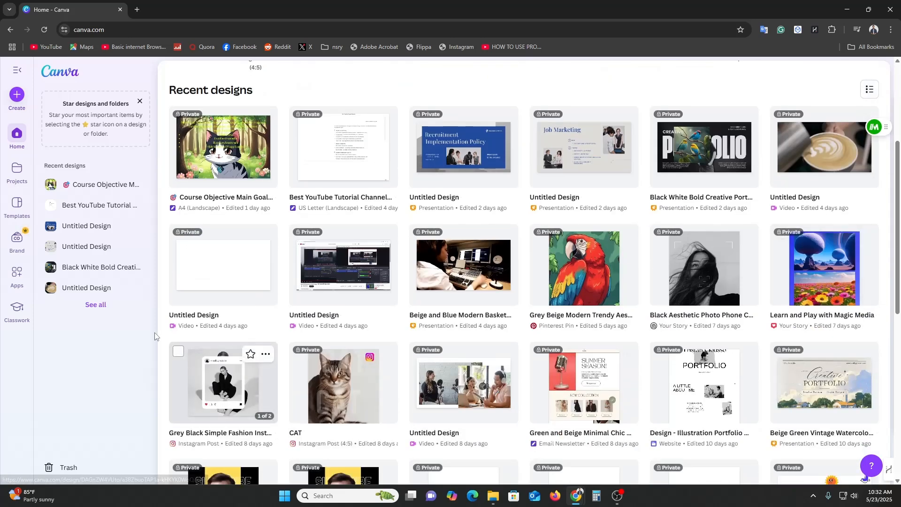
scroll(154, 336, up, 5)
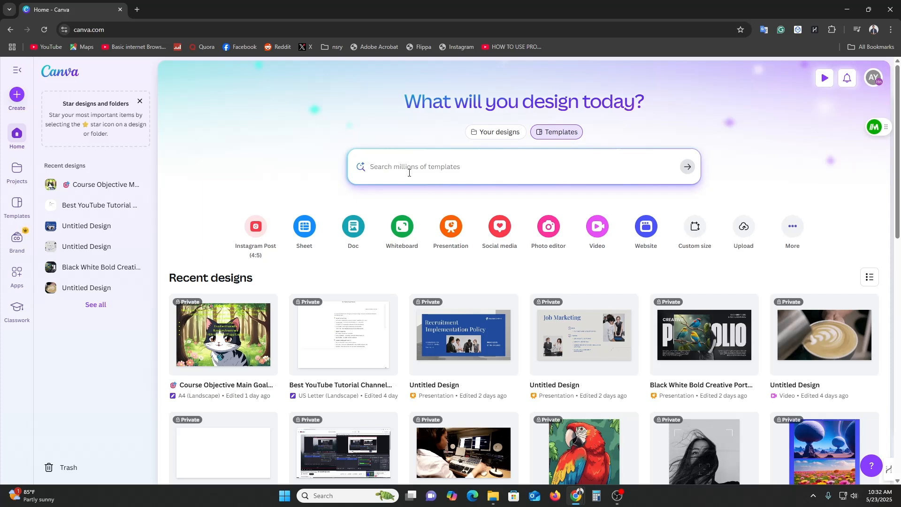
click(498, 175)
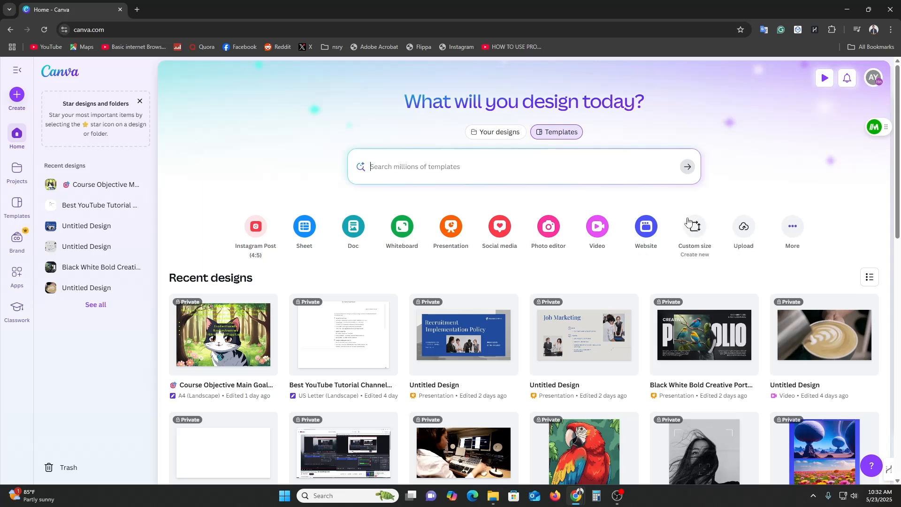
Step: Open the full list of design types in Create a design, search it for "facebook" and browse the formats
click(793, 227)
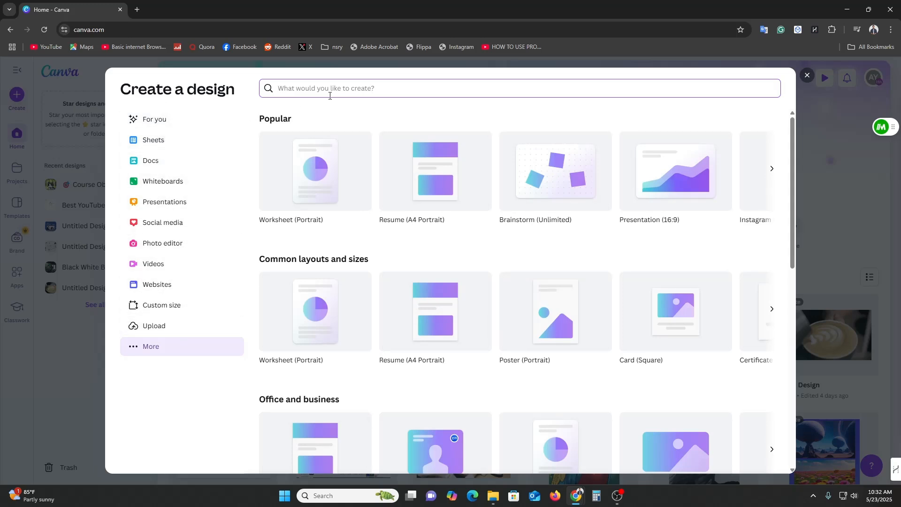
text(faceboo)
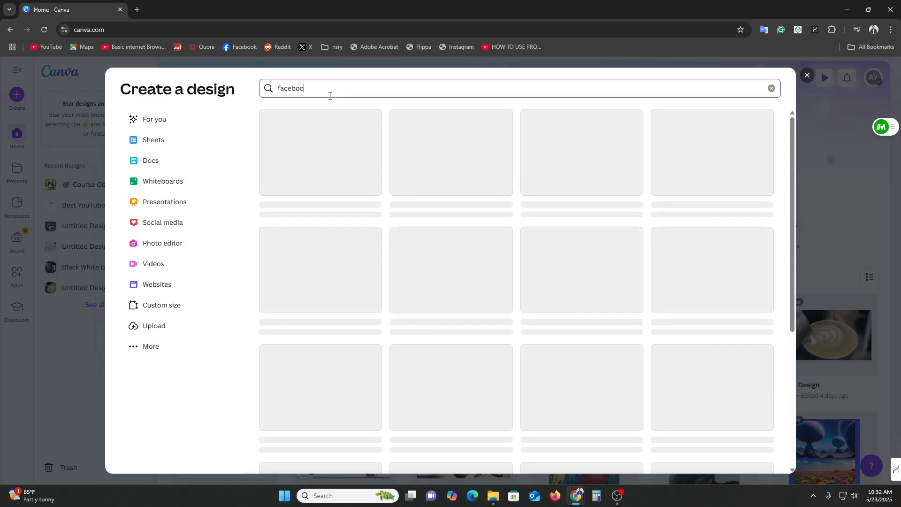
text(k)
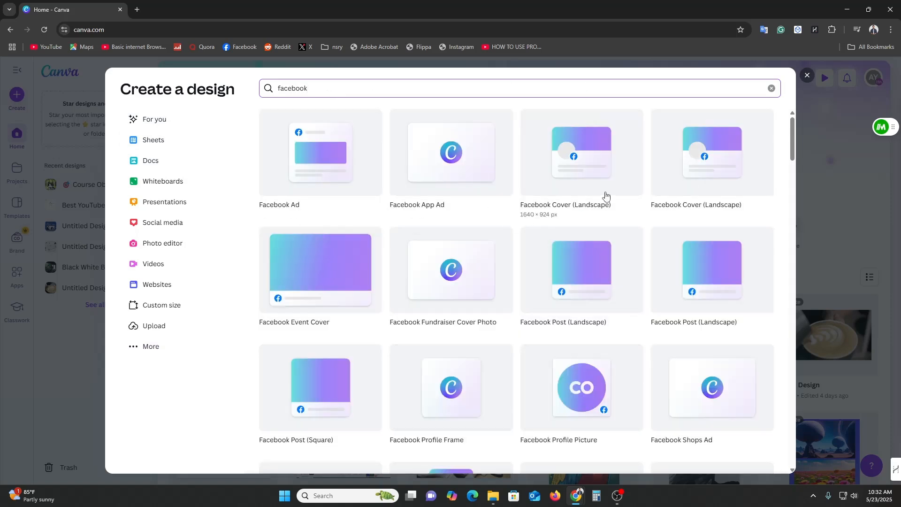
scroll(681, 173, down, 2)
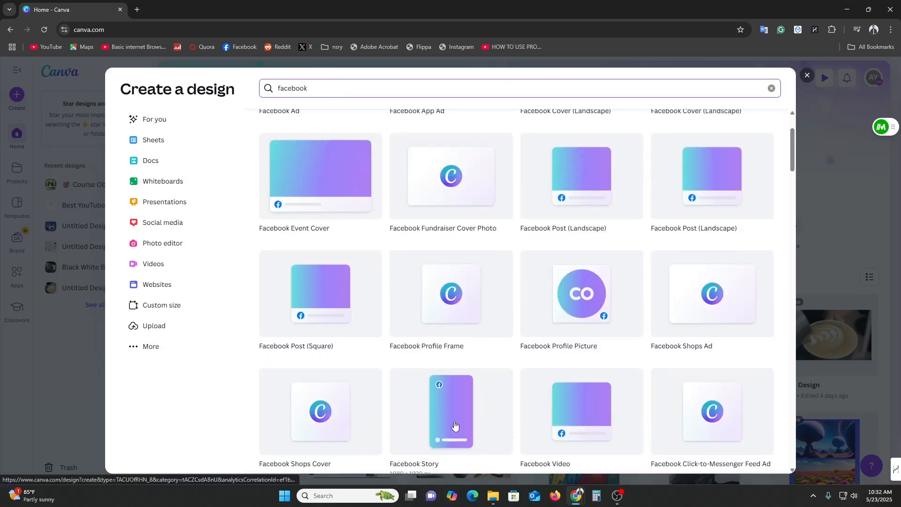
scroll(458, 421, down, 1)
scroll(575, 375, up, 2)
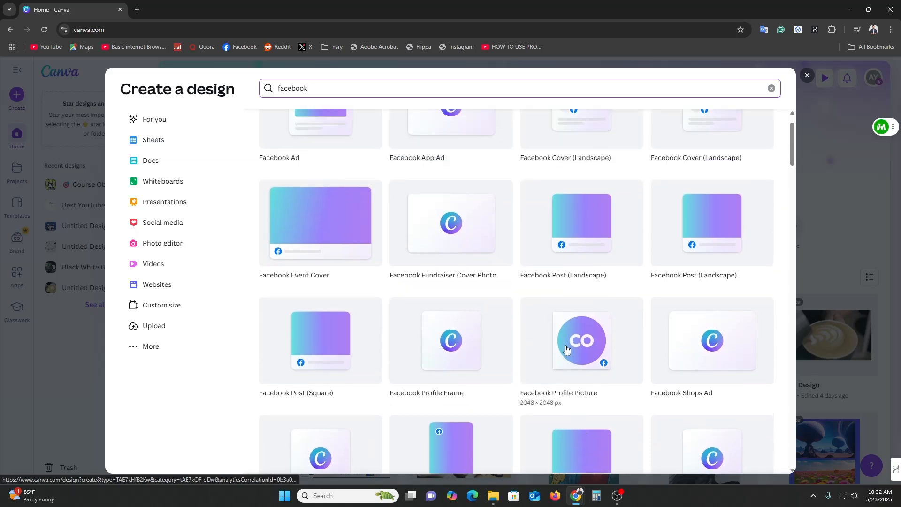
scroll(567, 349, up, 1)
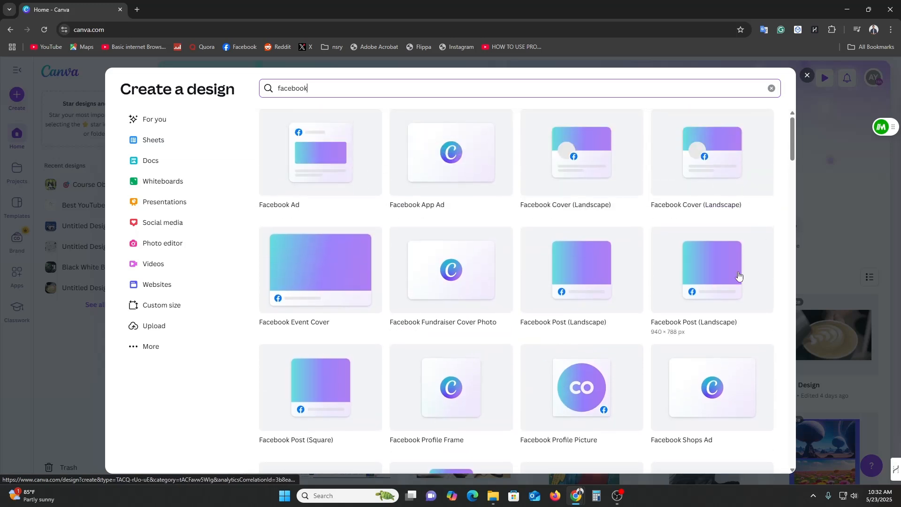
scroll(736, 284, down, 6)
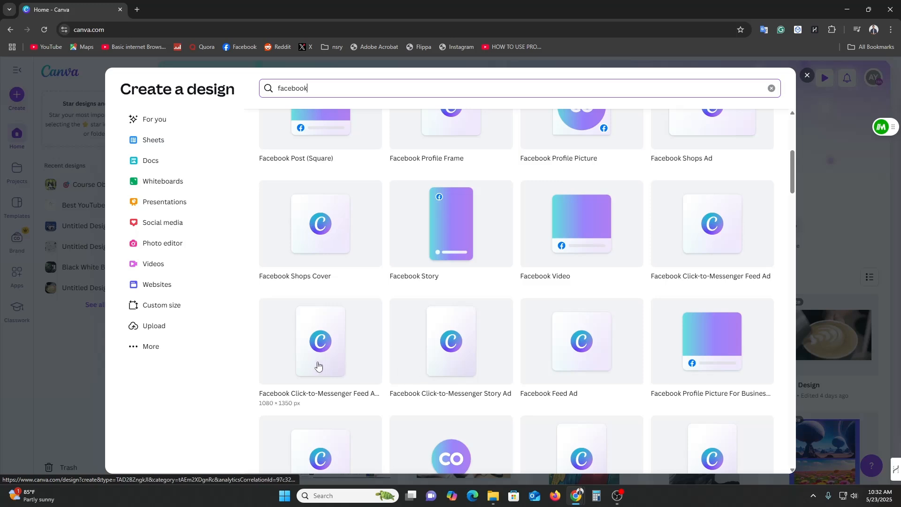
scroll(310, 364, down, 2)
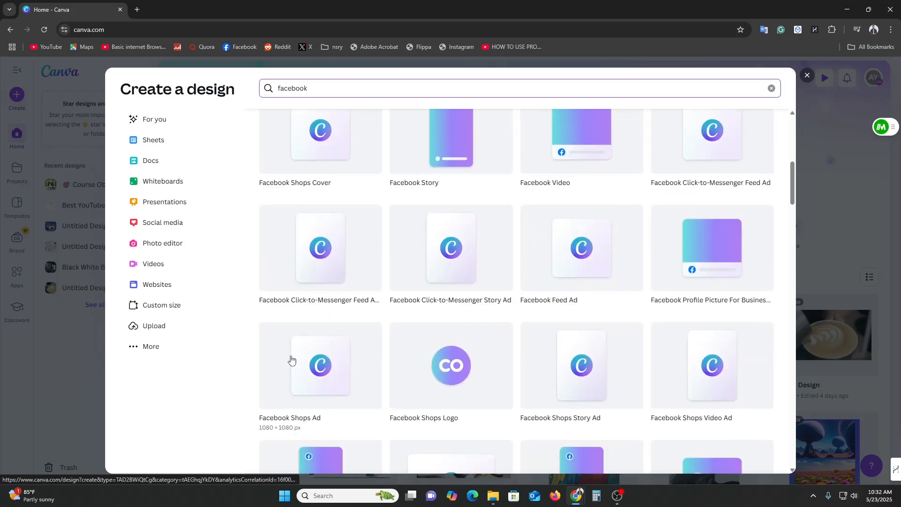
Step: Replace the design type search with "yputube" and browse the YouTube formats
double_click(322, 92)
text(yputube)
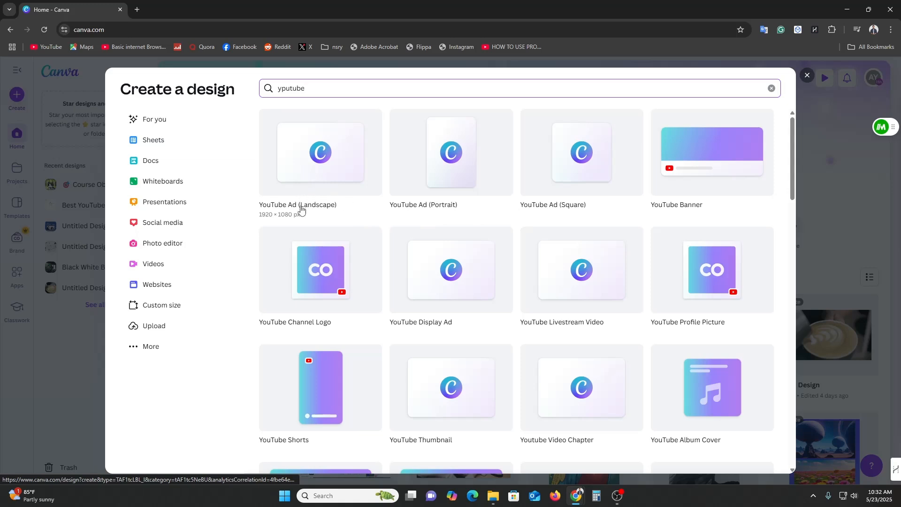
scroll(319, 324, down, 3)
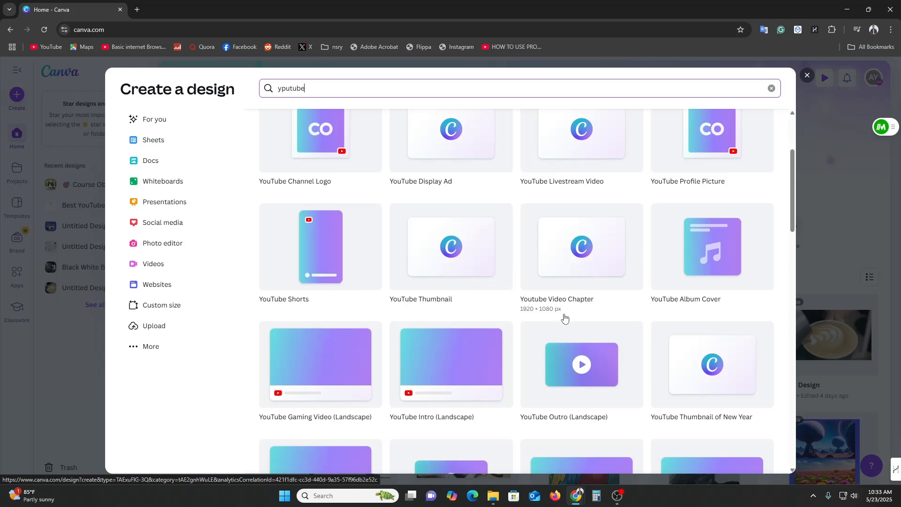
scroll(565, 319, down, 3)
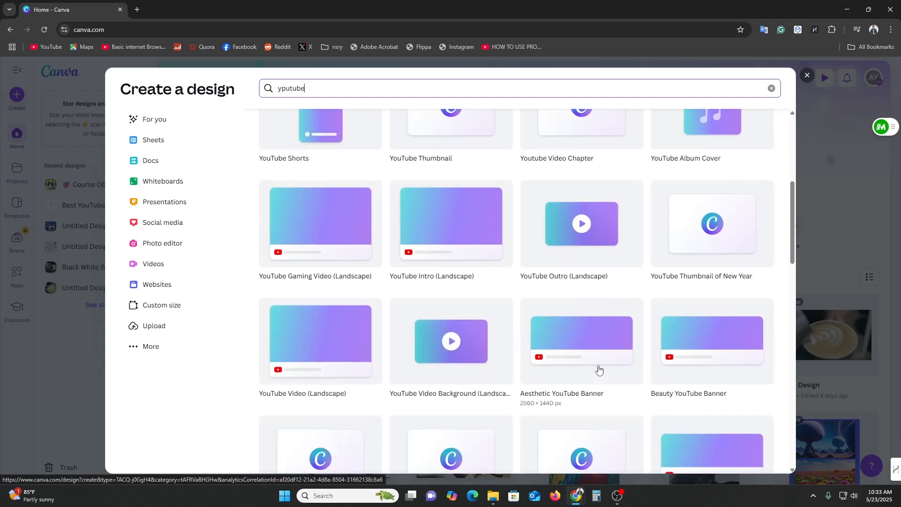
scroll(601, 370, down, 2)
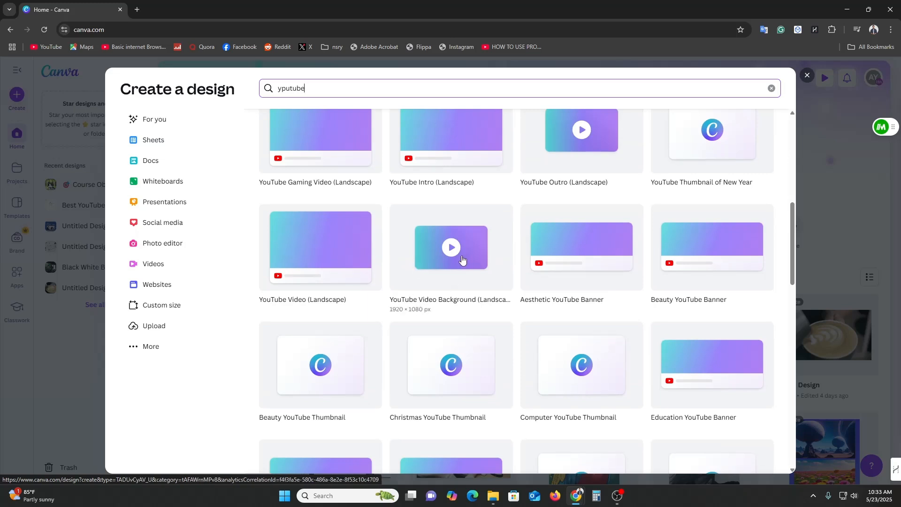
Step: Create a YouTube Video Background (Landscape) design, return to the home page and dismiss the Create a design dialog
click(443, 256)
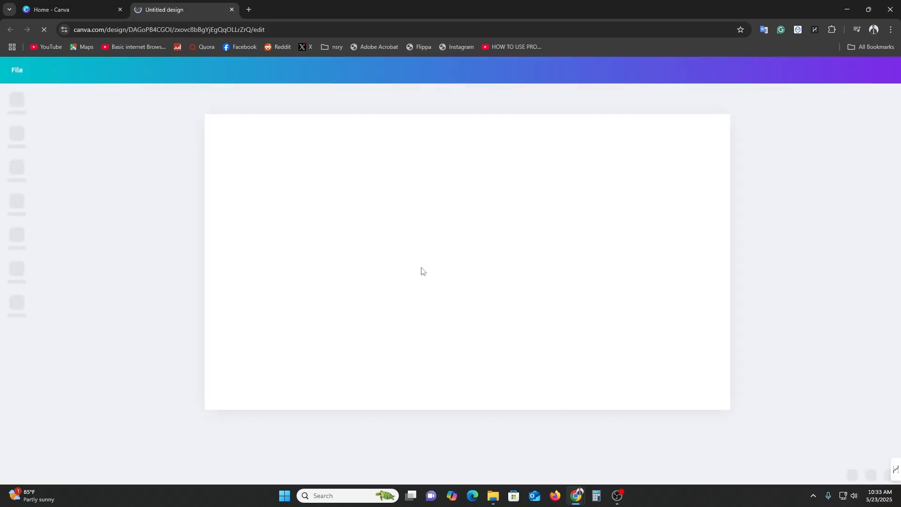
click(69, 4)
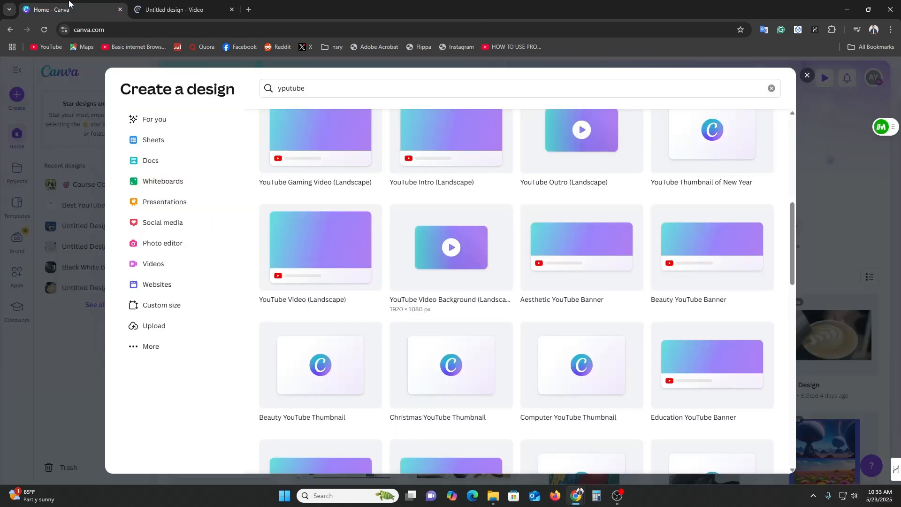
click(78, 106)
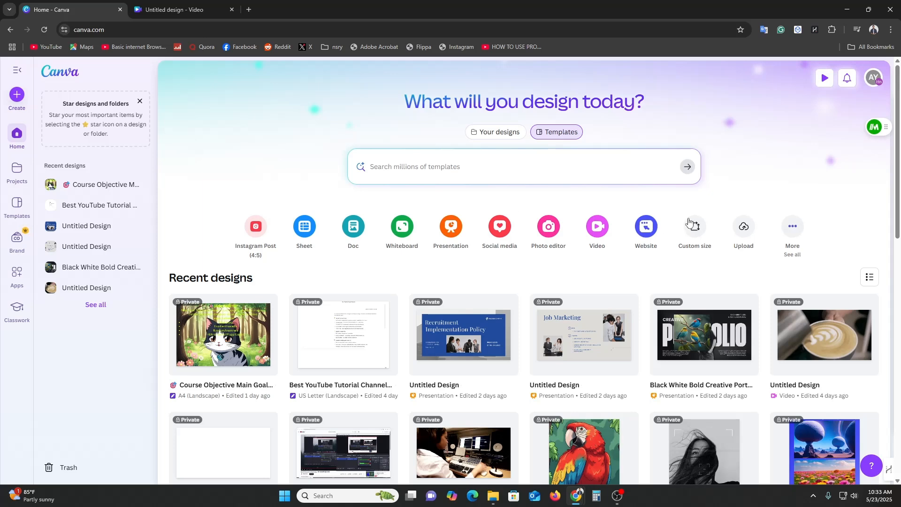
Step: View the custom size fields and the available measurement units, and close the dialog without creating a design
click(697, 230)
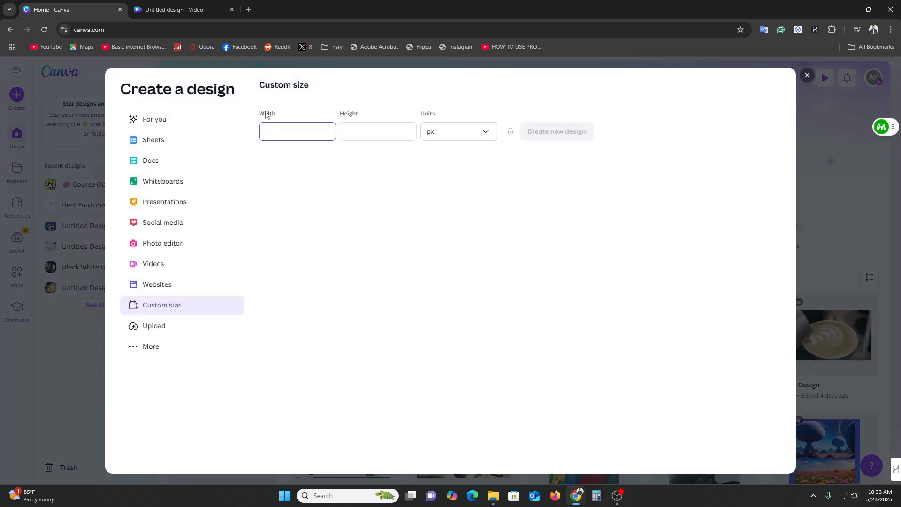
click(446, 140)
click(446, 139)
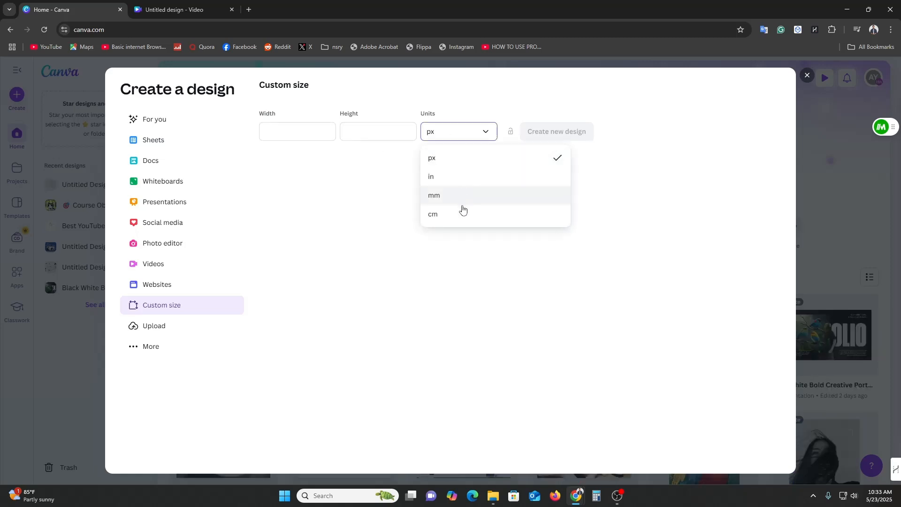
click(603, 284)
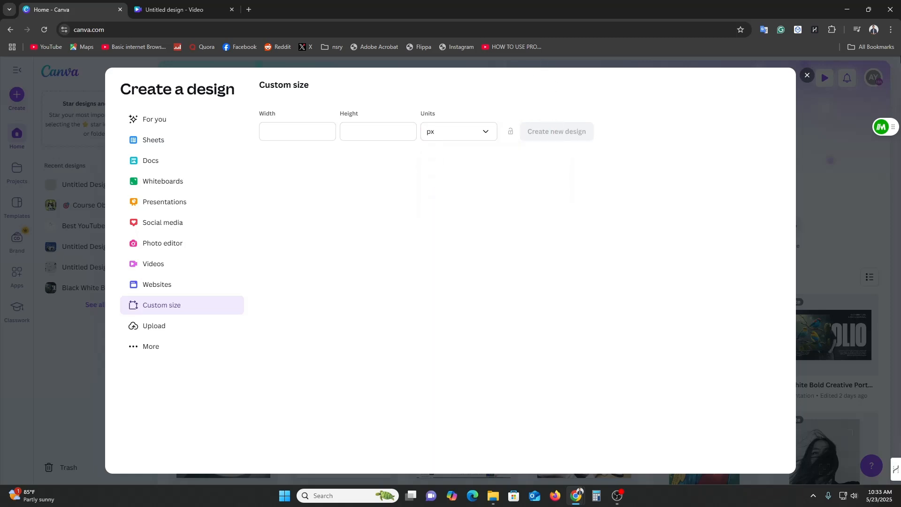
click(808, 76)
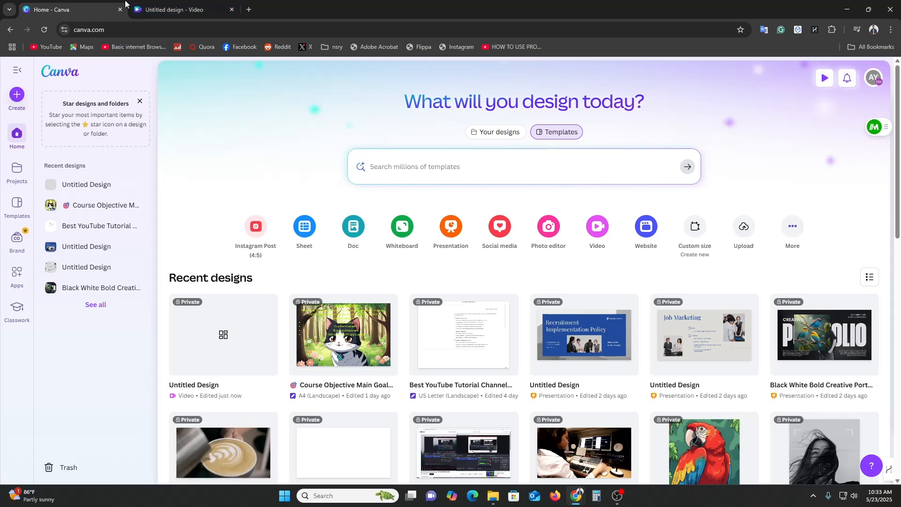
Step: Switch to the new video design and shrink the timeline area to give the canvas more height
click(156, 4)
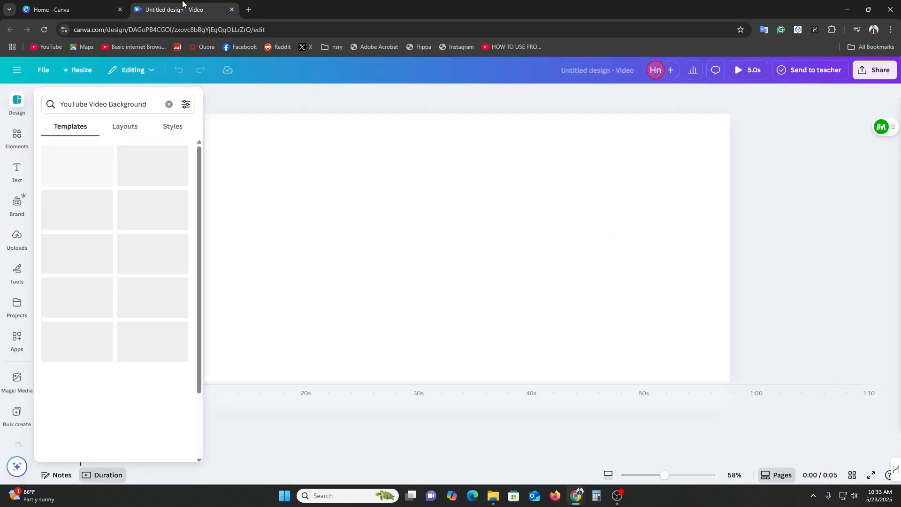
click(432, 272)
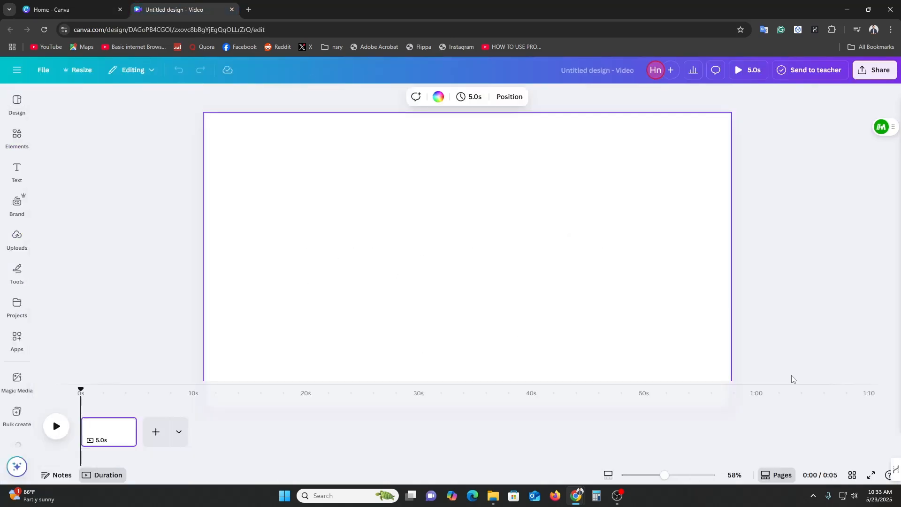
drag(791, 382, 794, 433)
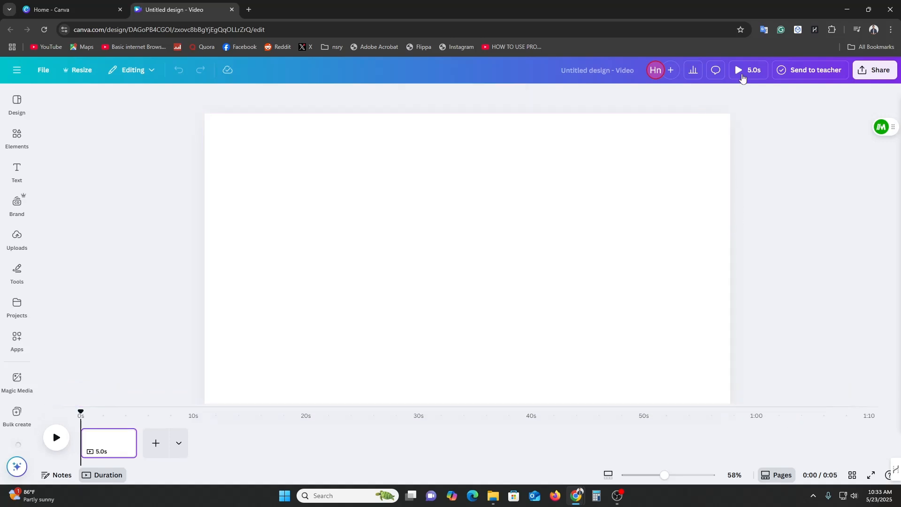
Step: Rename the untitled video design as "Youtube Ai genrator"
click(585, 67)
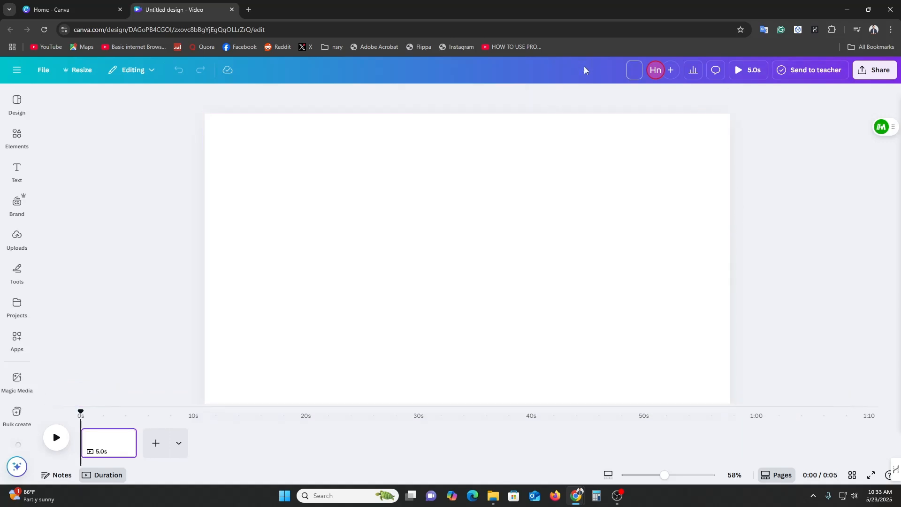
text(Youtube AI genrator)
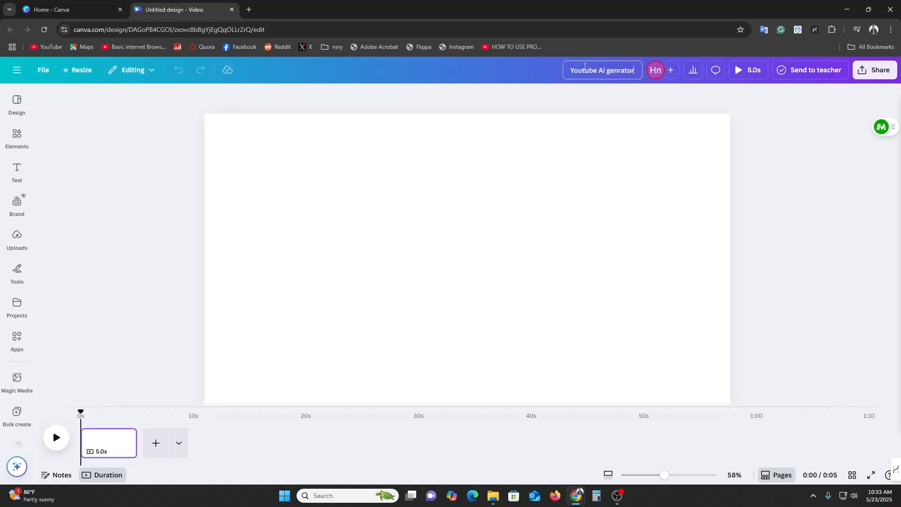
click(550, 94)
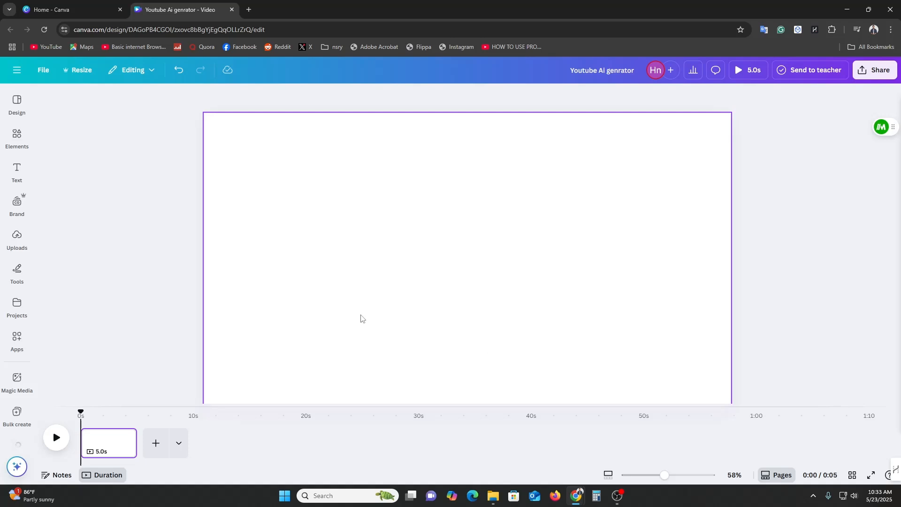
Step: Open Magic Media, read its details page and return to its image generation form
click(17, 306)
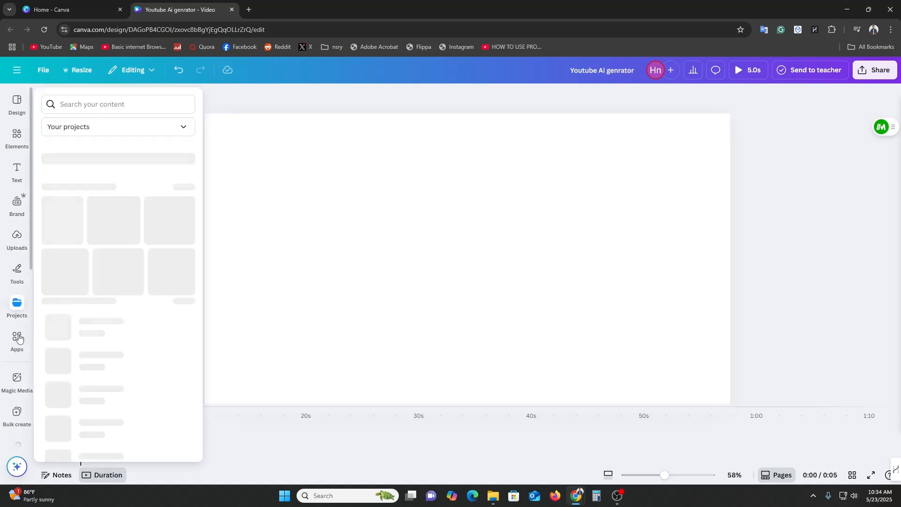
click(17, 378)
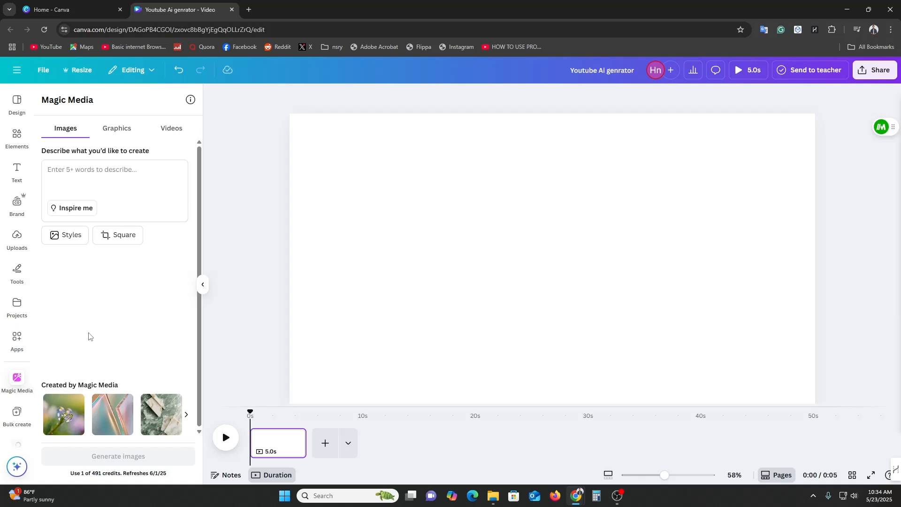
click(190, 100)
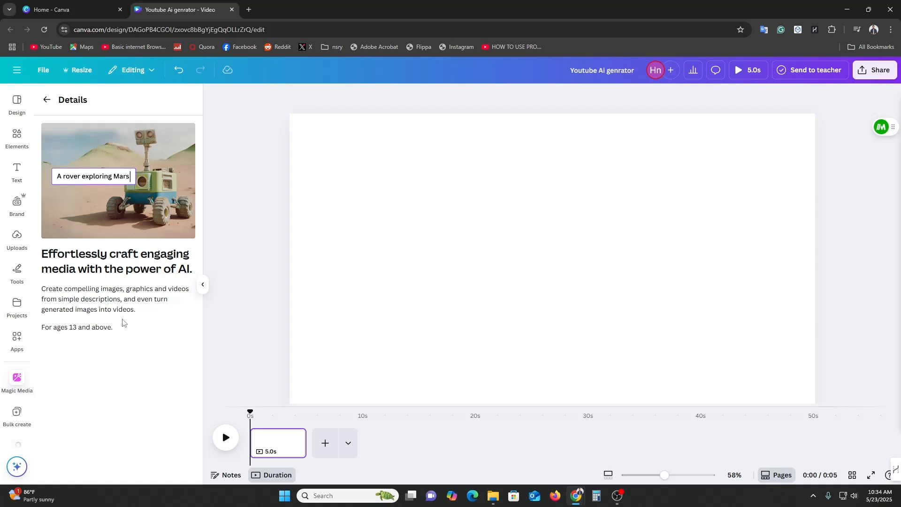
click(17, 380)
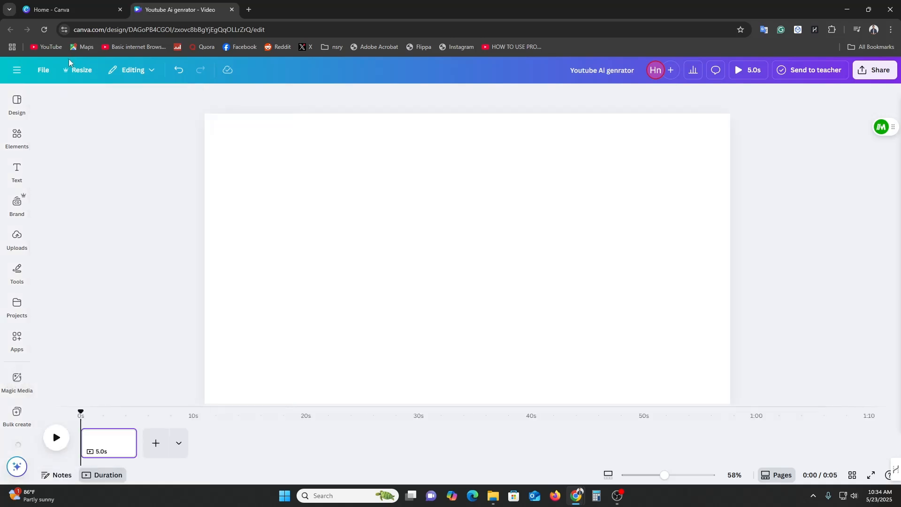
click(17, 381)
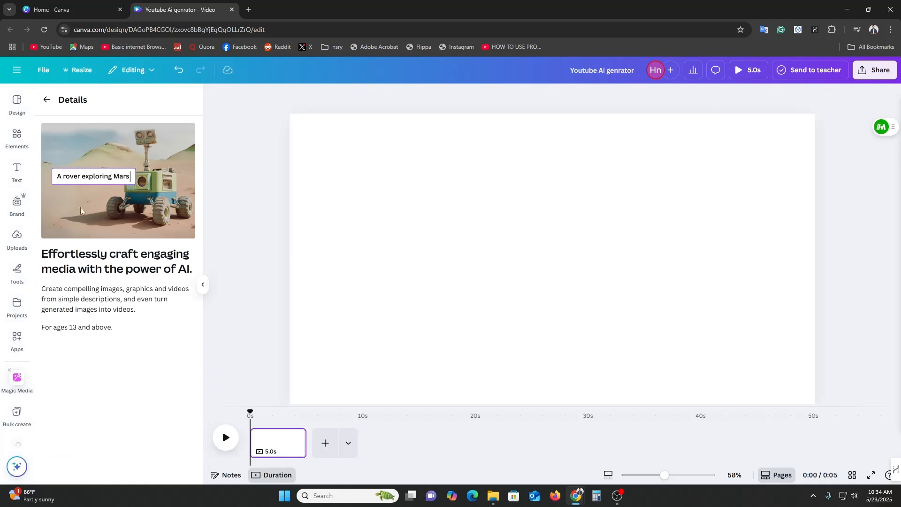
click(46, 99)
Step: Check Magic Media's video generation option and return to image generation
click(96, 172)
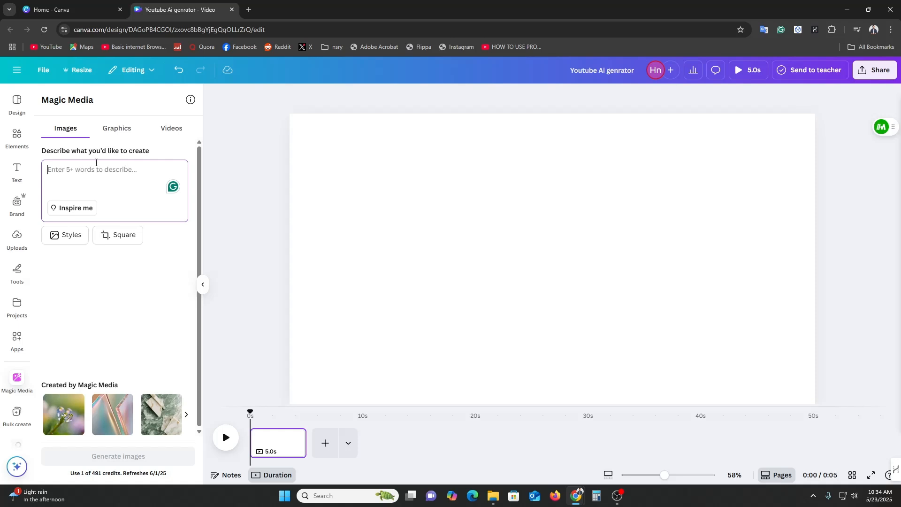
click(170, 131)
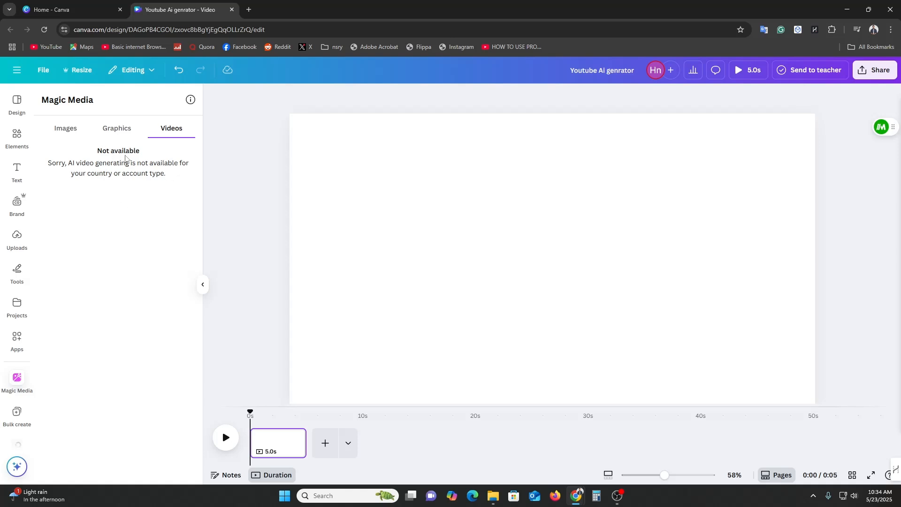
click(69, 129)
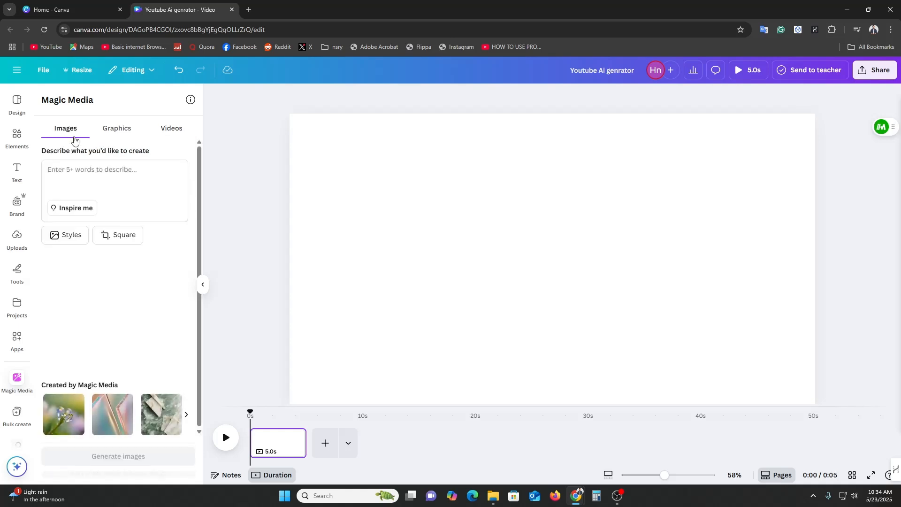
Step: Generate Magic Media images from the prompt "a boy walking through roads"
click(100, 175)
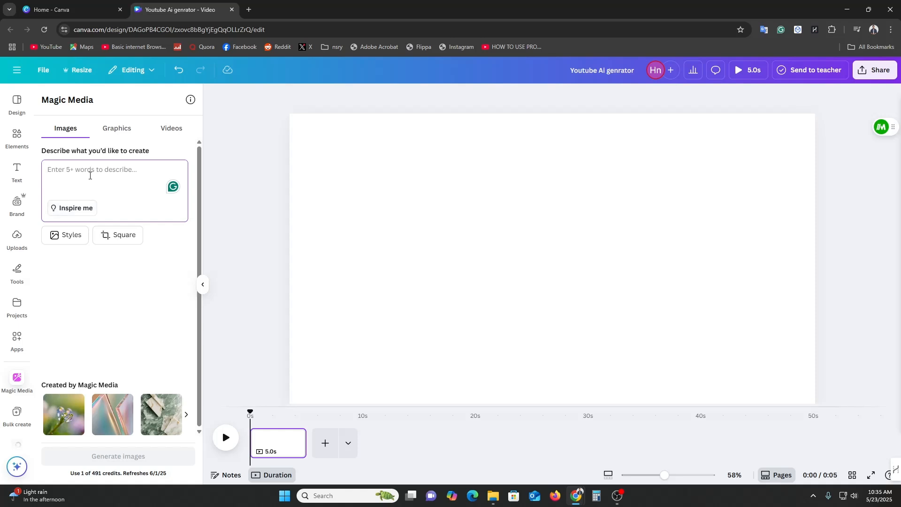
text(a boy walking through roads)
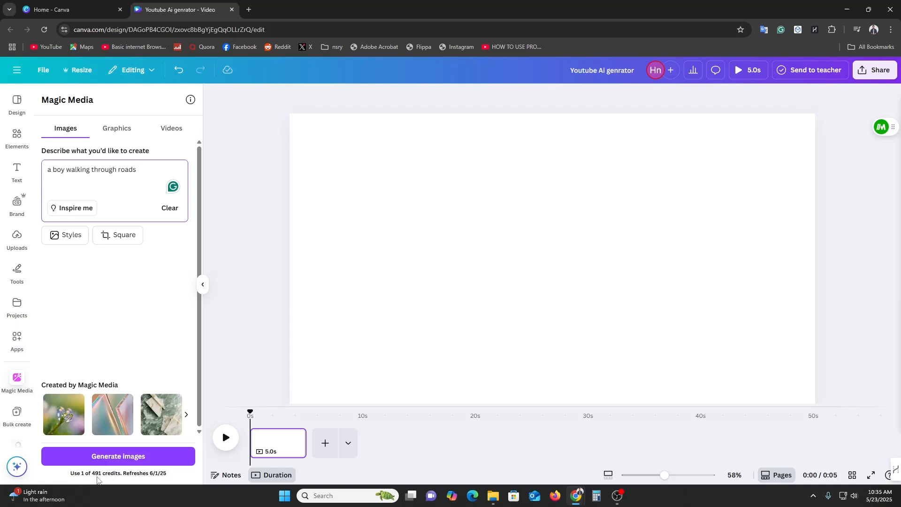
click(119, 459)
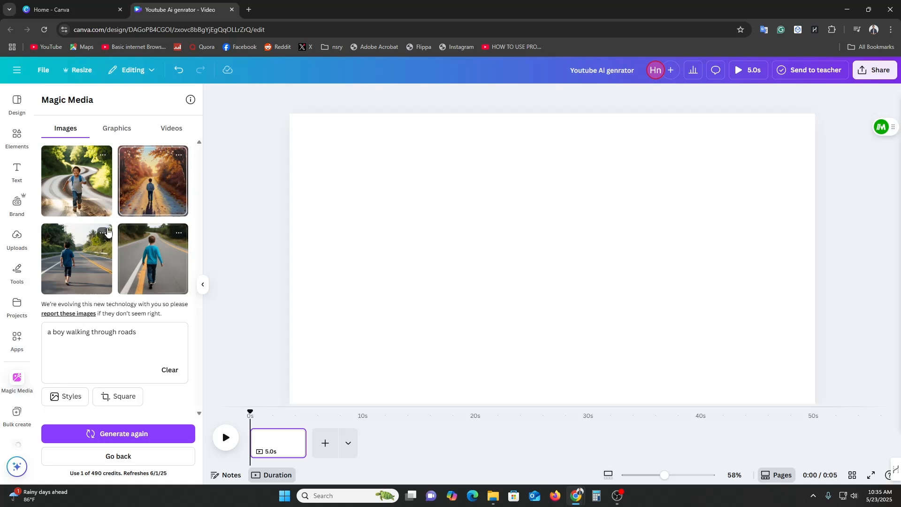
Step: Set the Magic Media image layout to Landscape and generate the images again from the same prompt
click(113, 396)
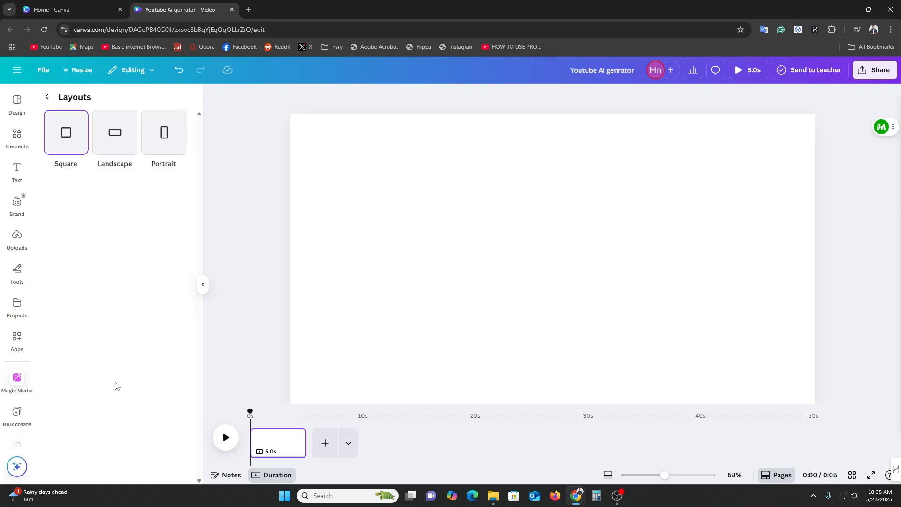
click(131, 145)
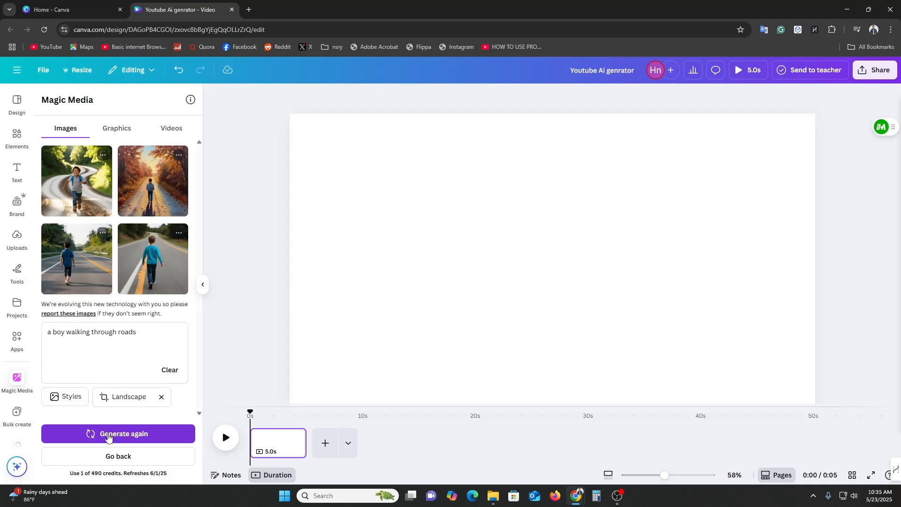
click(109, 435)
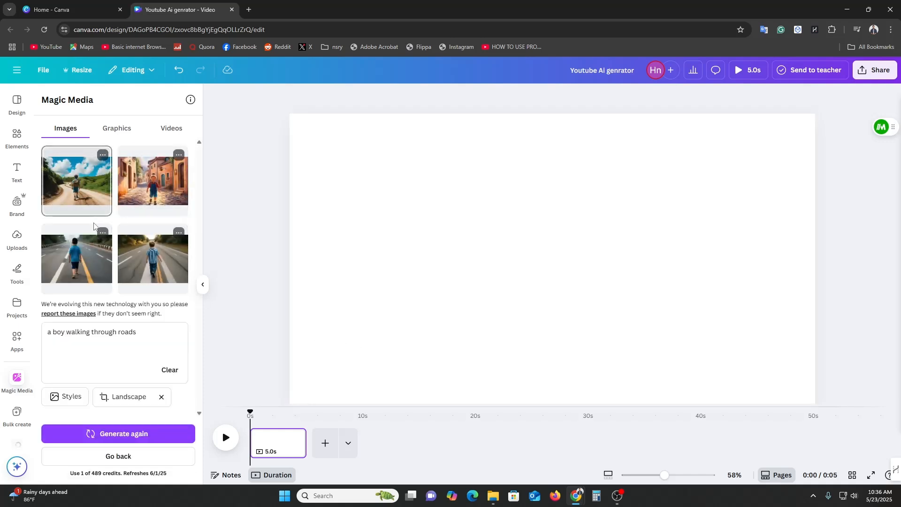
Step: Add the generated image of the boy on the cobbled village street to the page and enlarge it past the page edges
click(150, 191)
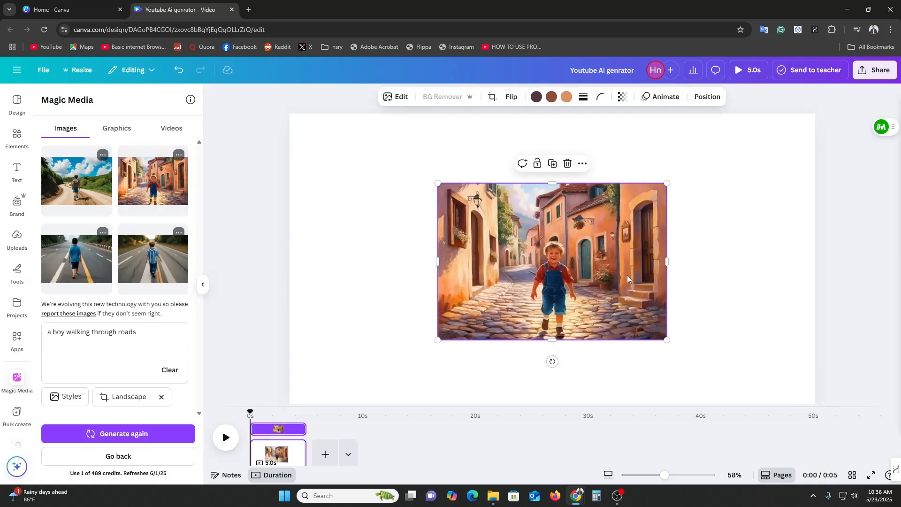
drag(627, 278, 479, 209)
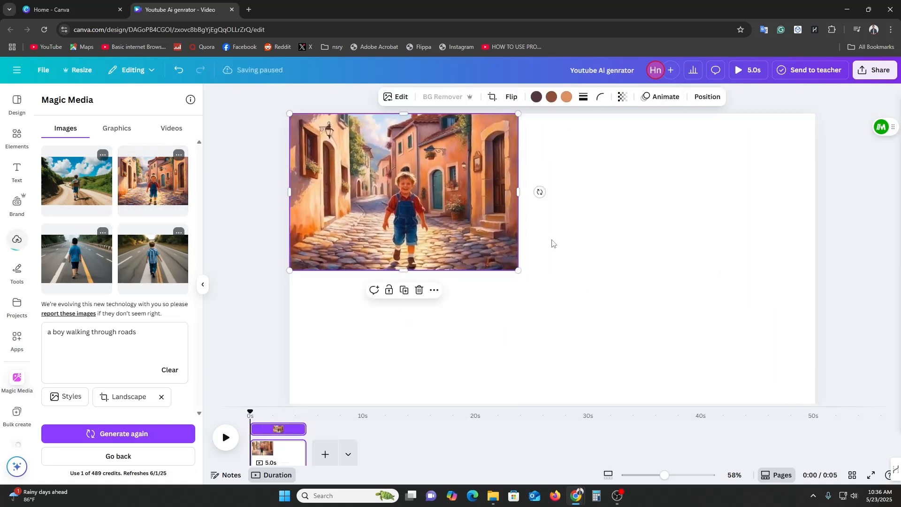
drag(518, 270, 841, 446)
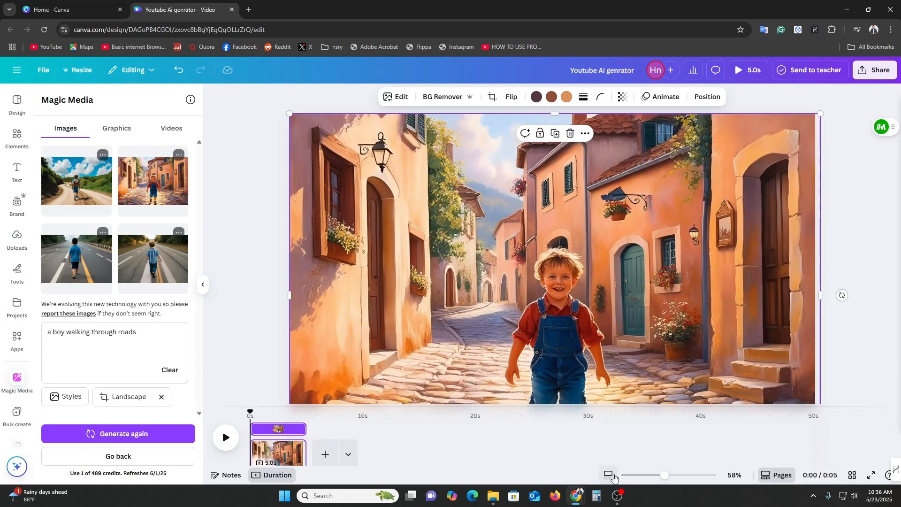
click(585, 442)
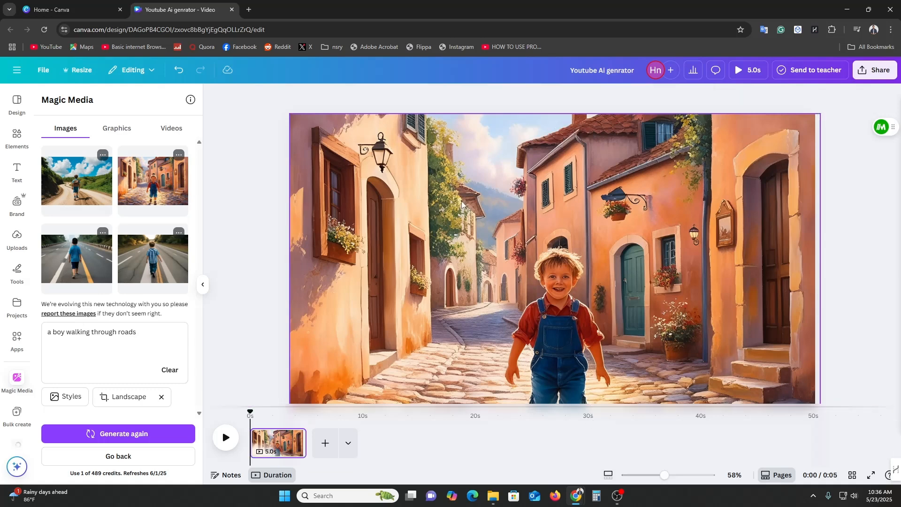
click(462, 203)
drag(290, 114, 262, 95)
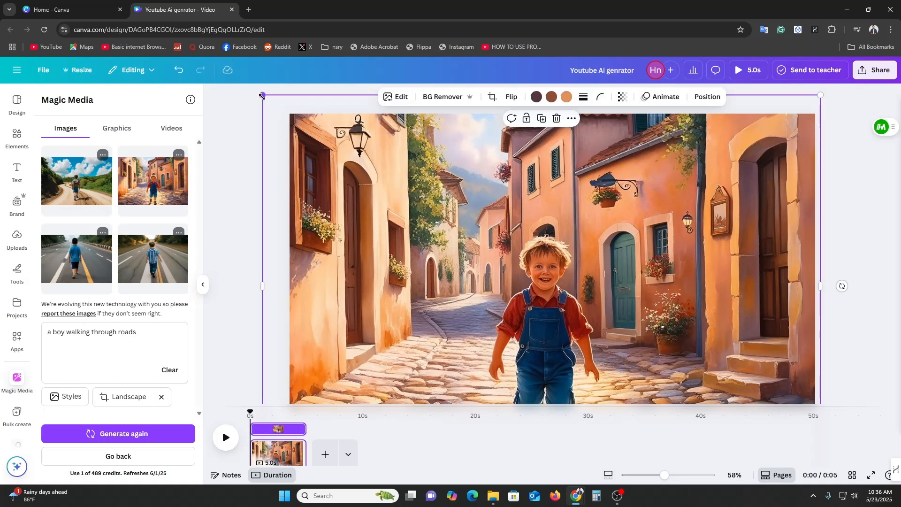
Step: Apply the Breathe animation to the image of the boy on the village street, keeping the Out direction
click(660, 98)
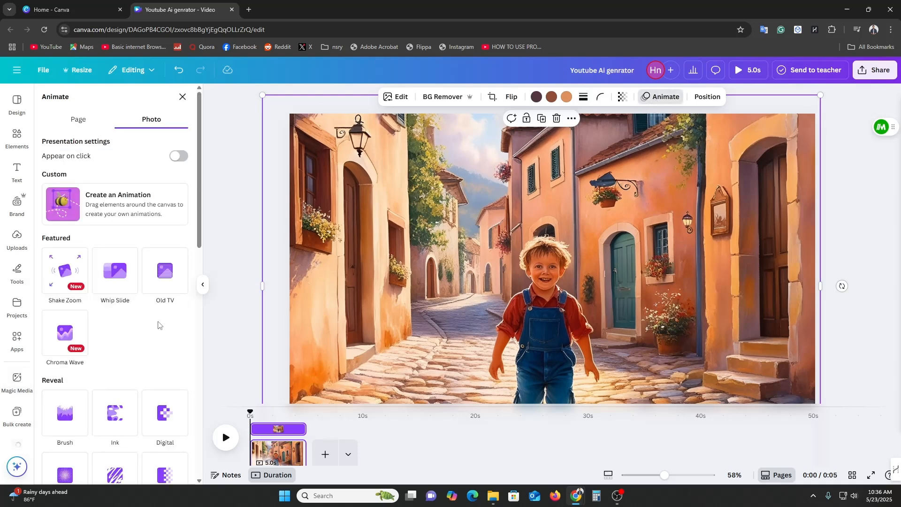
scroll(159, 324, down, 3)
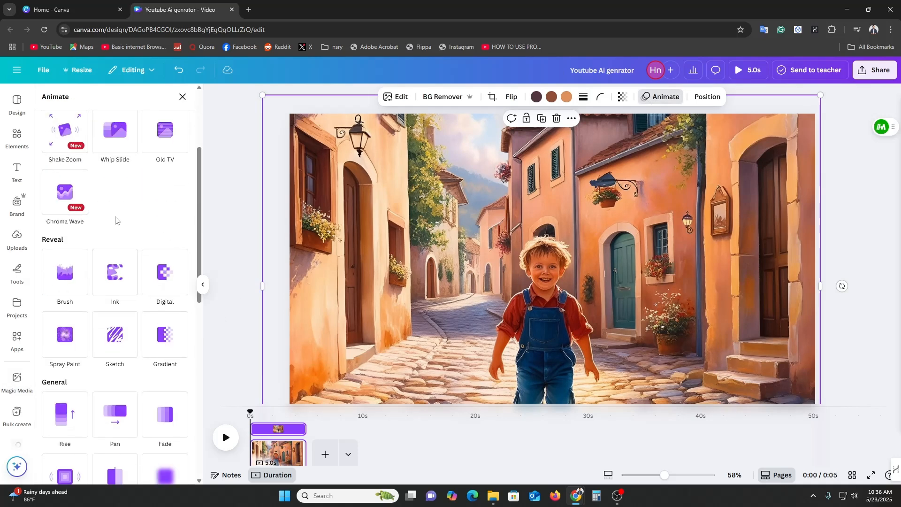
scroll(108, 230, down, 9)
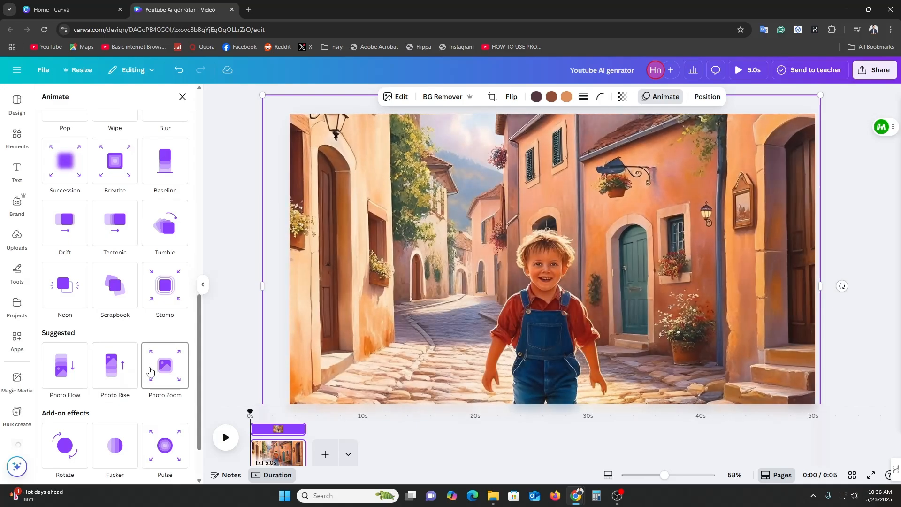
scroll(151, 373, down, 2)
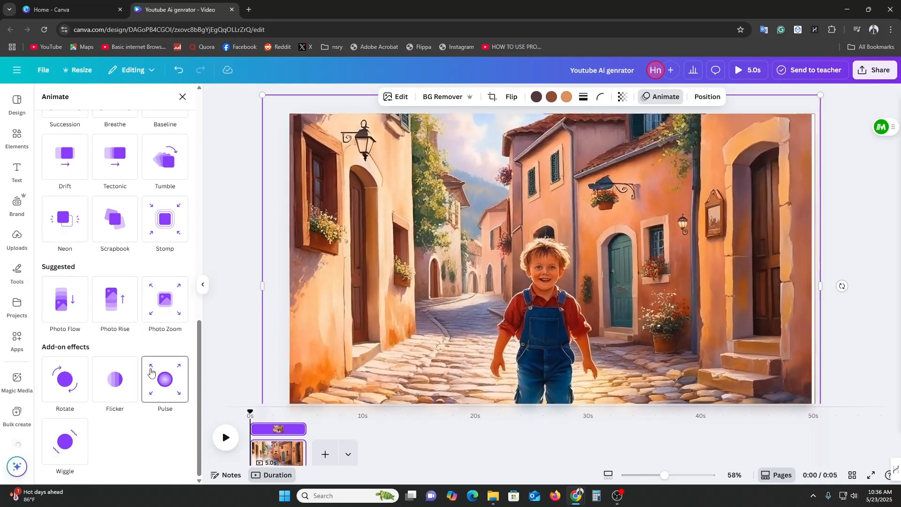
scroll(151, 373, up, 2)
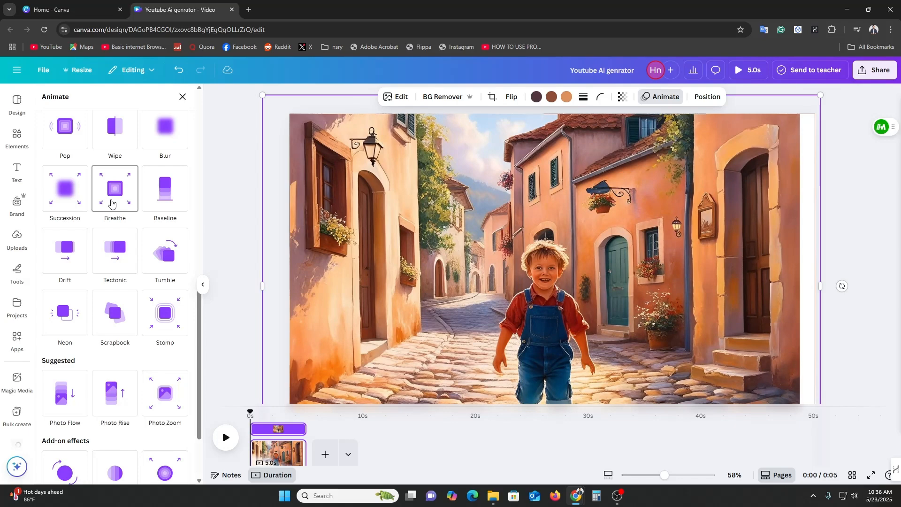
click(113, 202)
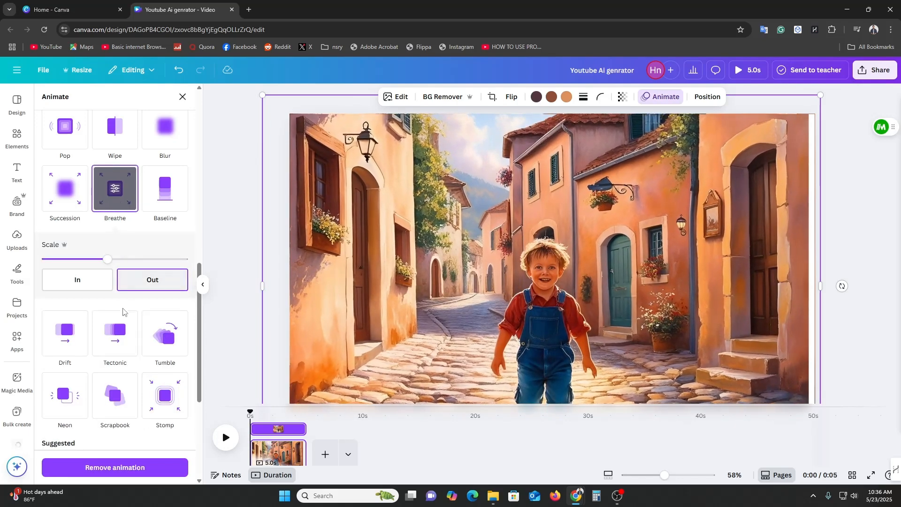
click(206, 258)
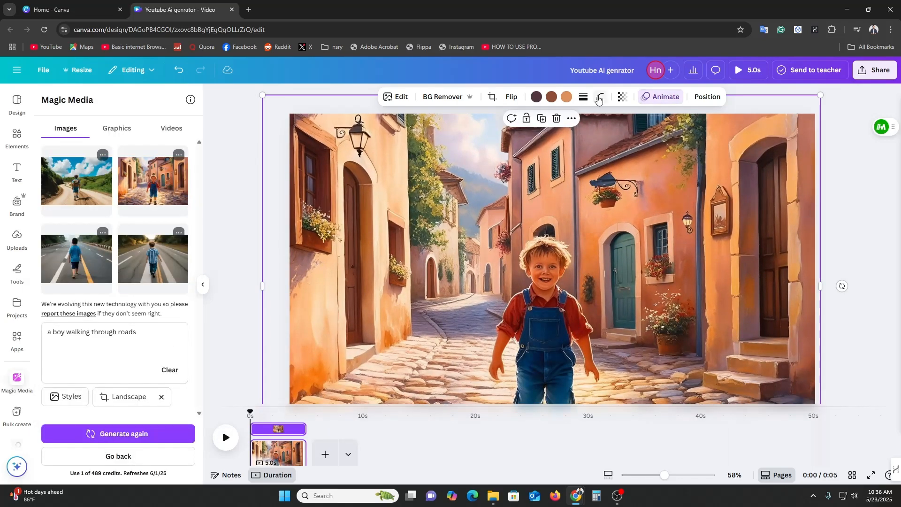
Step: Play the video page to preview the image's animation, pause it and deselect the image
click(225, 442)
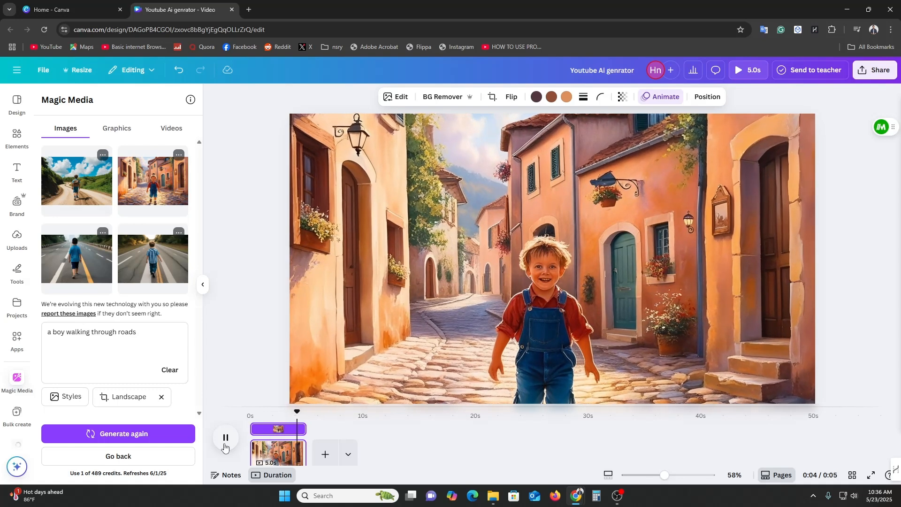
click(225, 438)
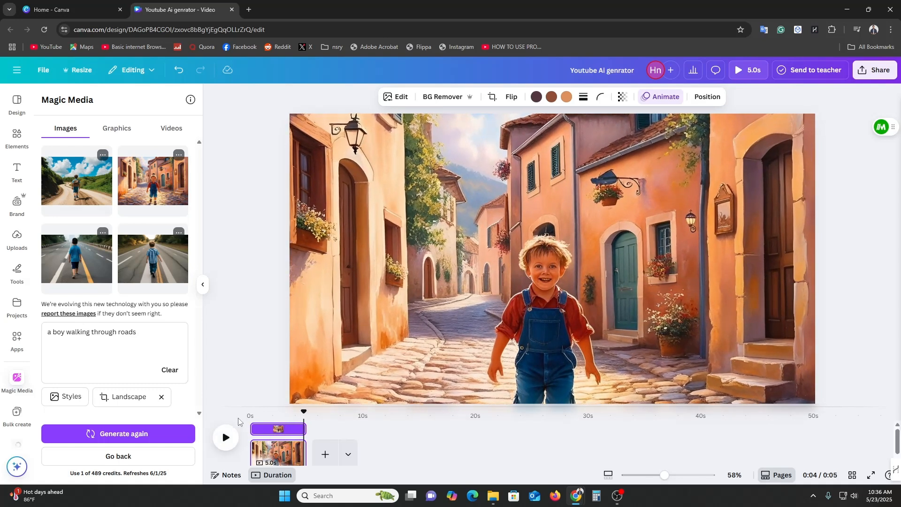
click(226, 207)
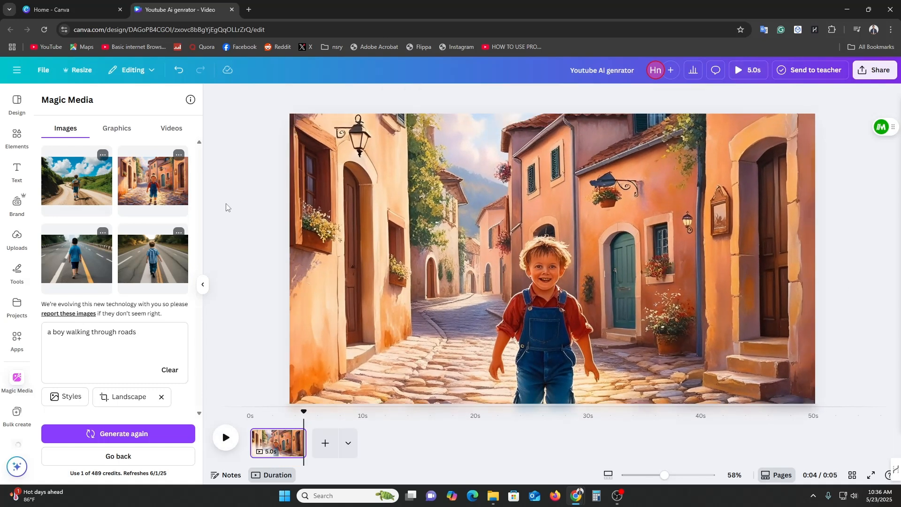
Step: Search the Canva apps for "Ai video"
scroll(5, 338, down, 3)
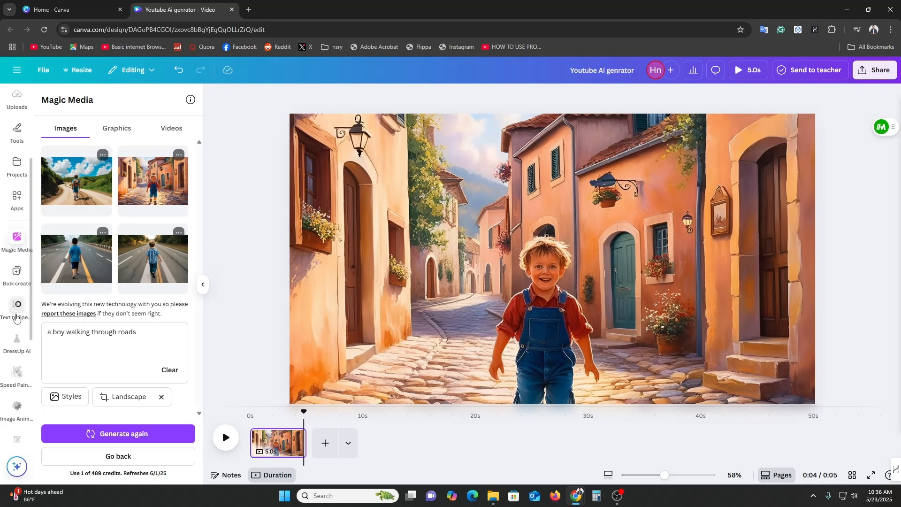
click(16, 202)
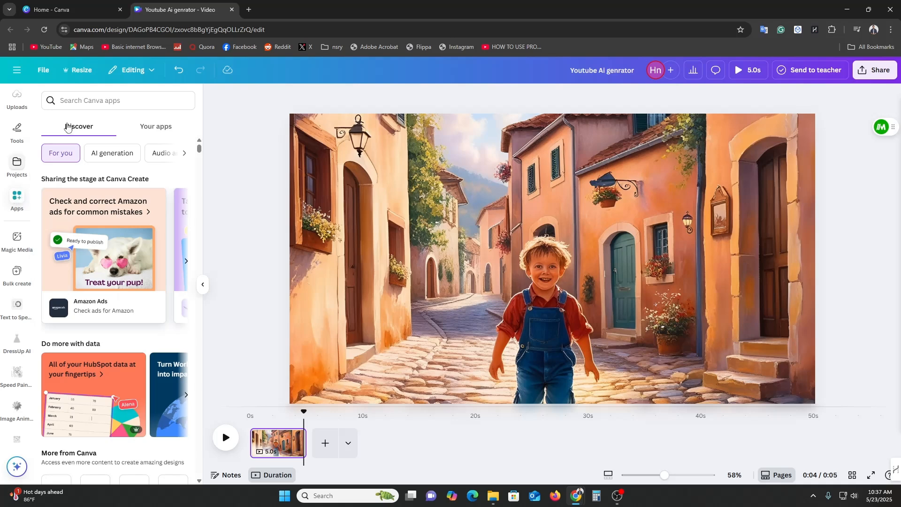
click(92, 107)
text(Ai)
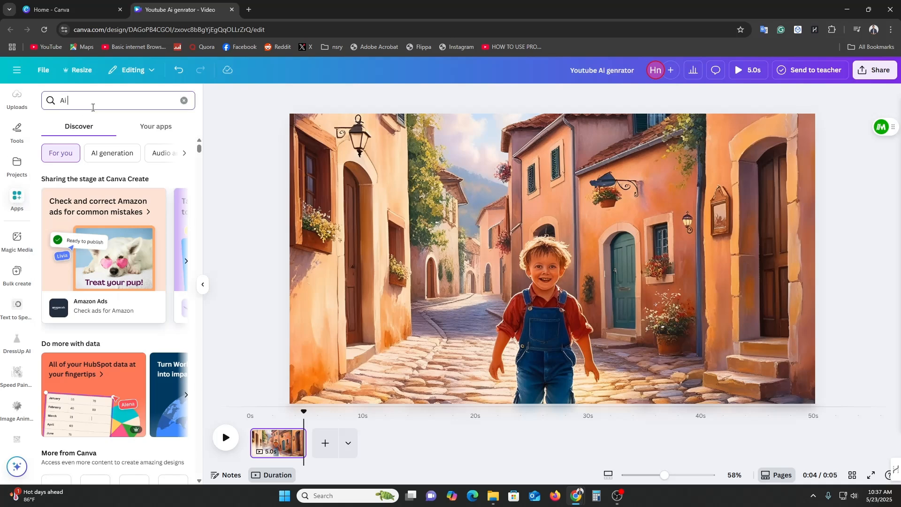
text( video)
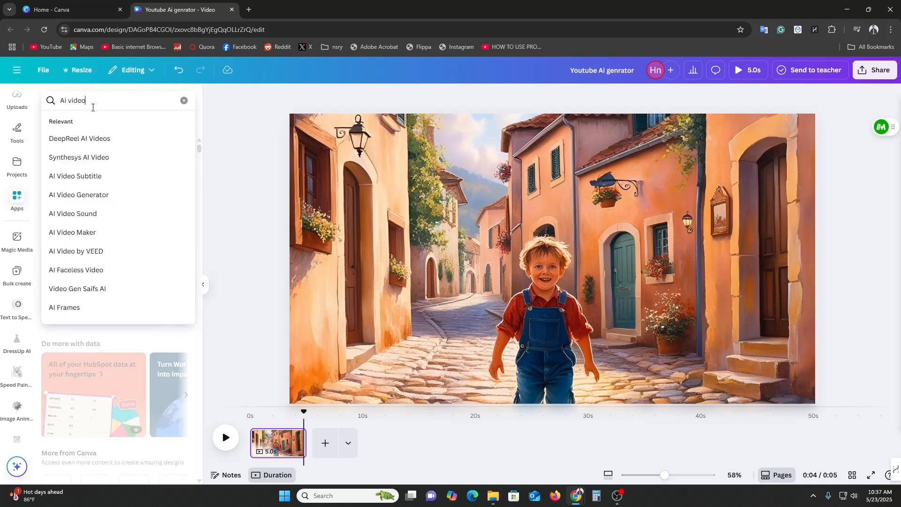
key(Return)
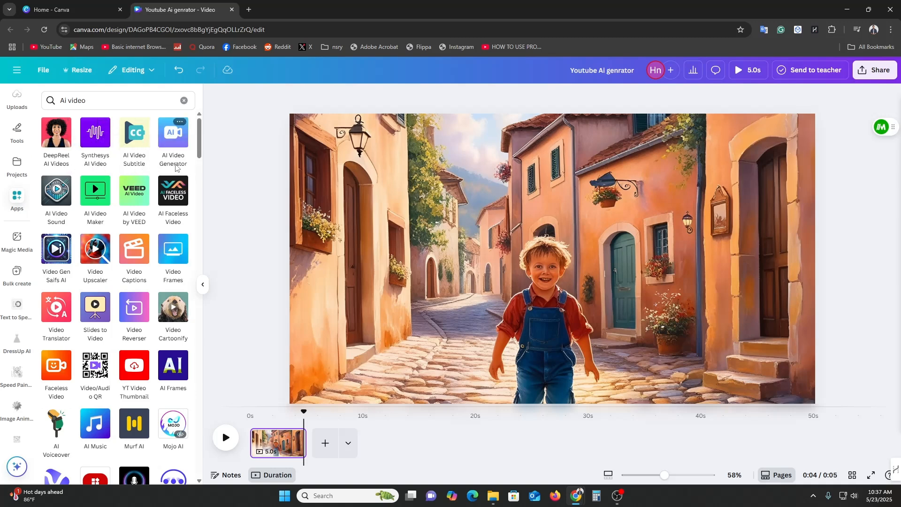
Step: Open AI Video Generator and try to generate a video from the suggested prompt "1950s film, old shepherd on a mountain with a goat, facing camera"
click(174, 140)
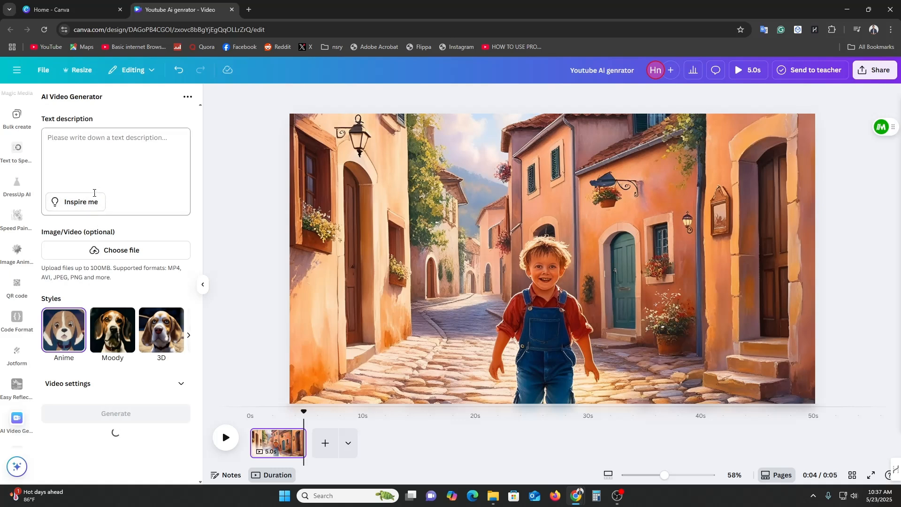
click(75, 202)
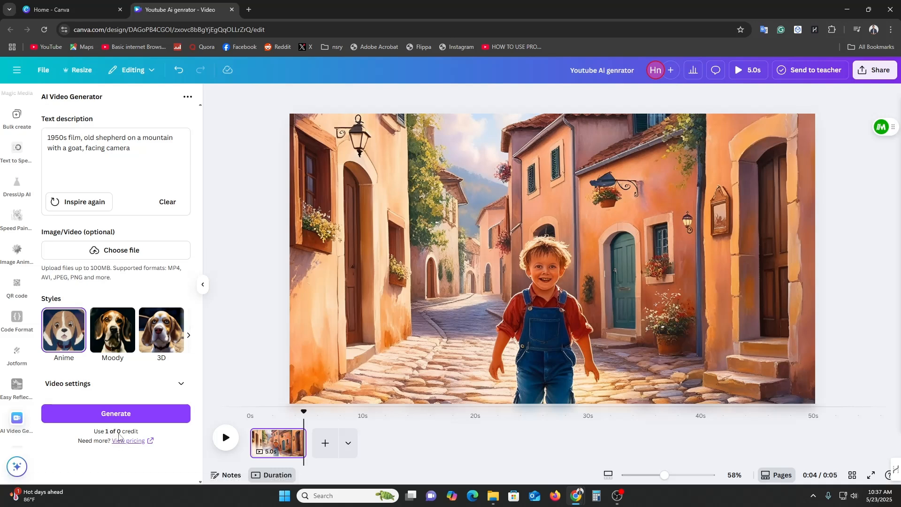
click(143, 420)
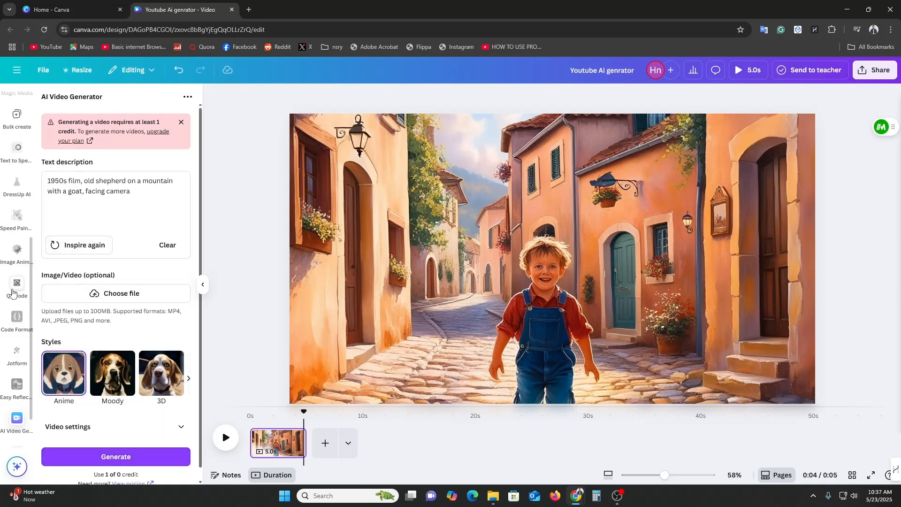
Step: View the AI Video Generator pricing plans on its external site and return to the design
scroll(138, 404, down, 1)
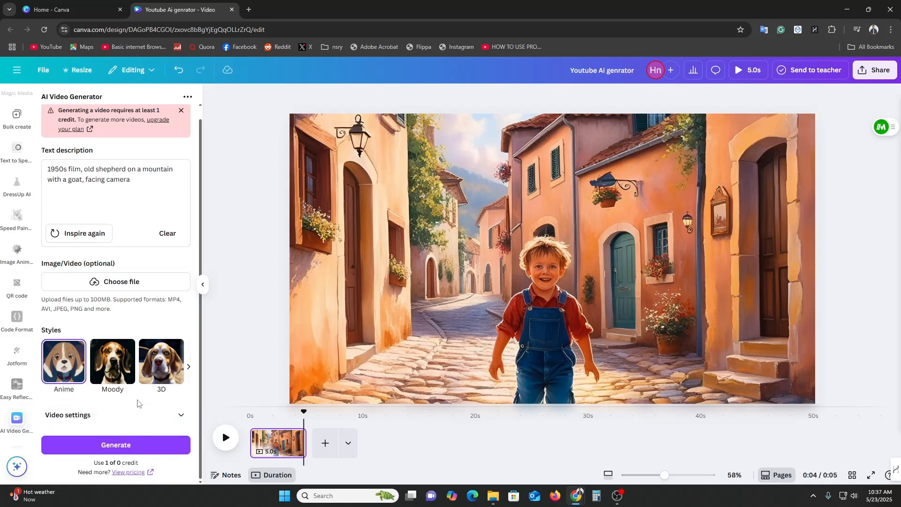
click(130, 473)
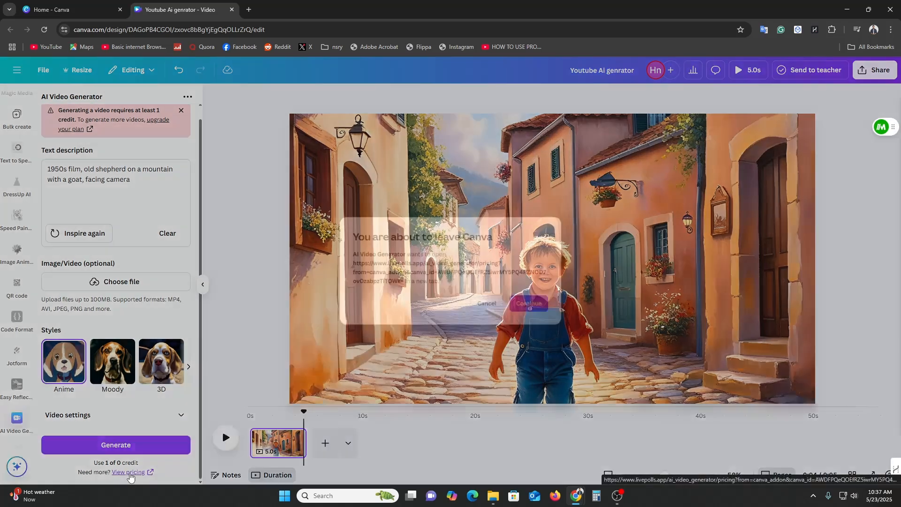
click(550, 318)
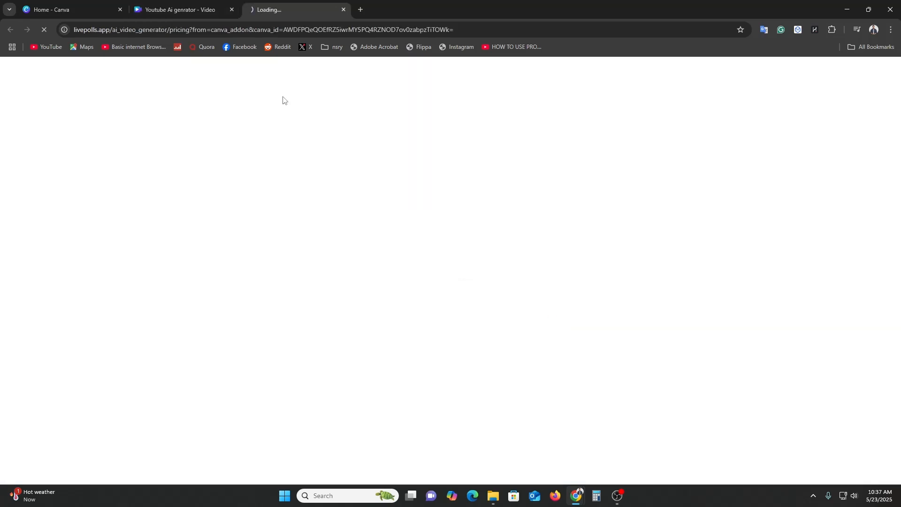
click(390, 266)
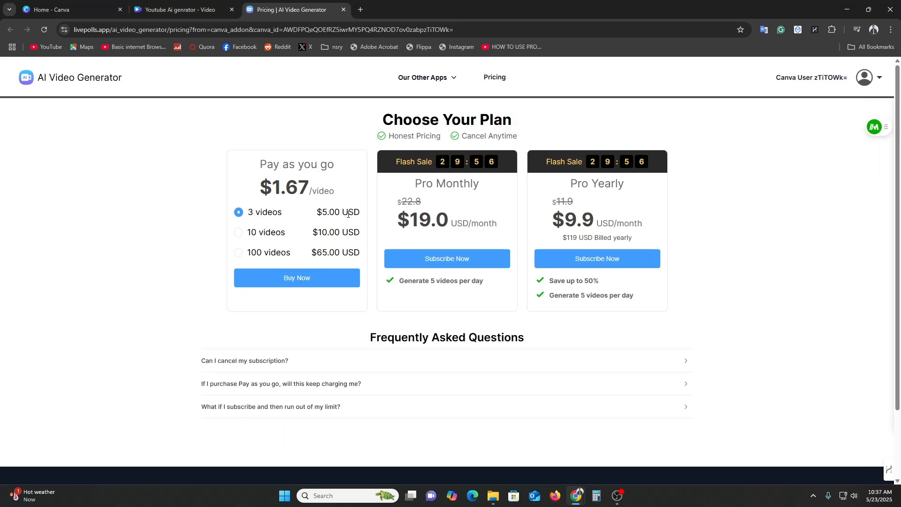
click(144, 6)
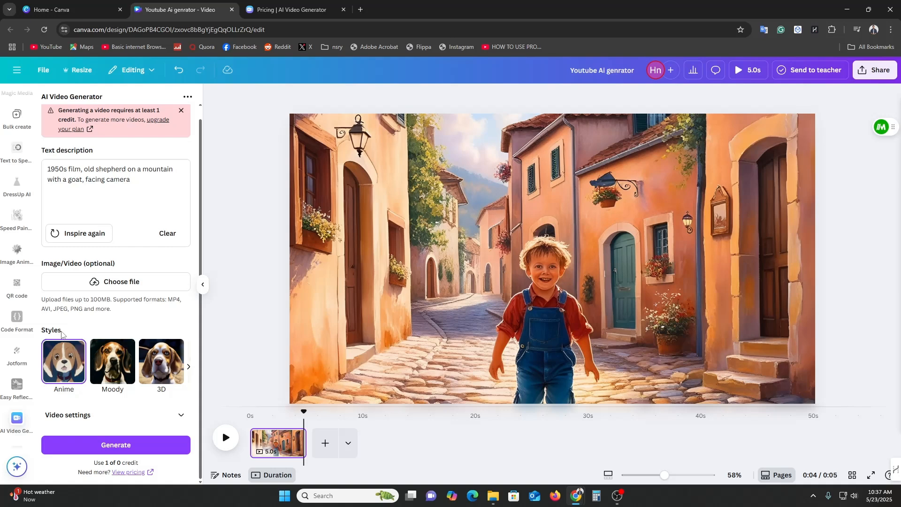
Step: Open the AI Video Maker app from the app search results and check its Library and Create views
scroll(13, 255, up, 4)
click(17, 229)
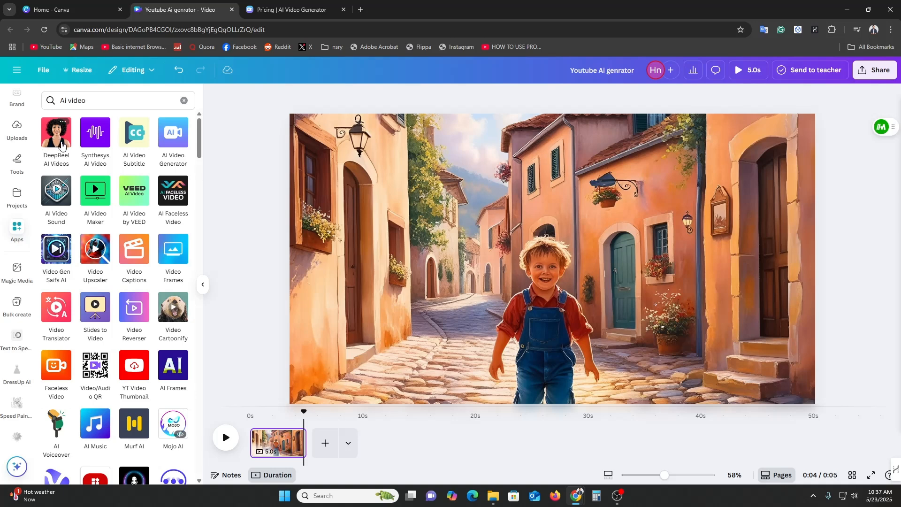
click(98, 205)
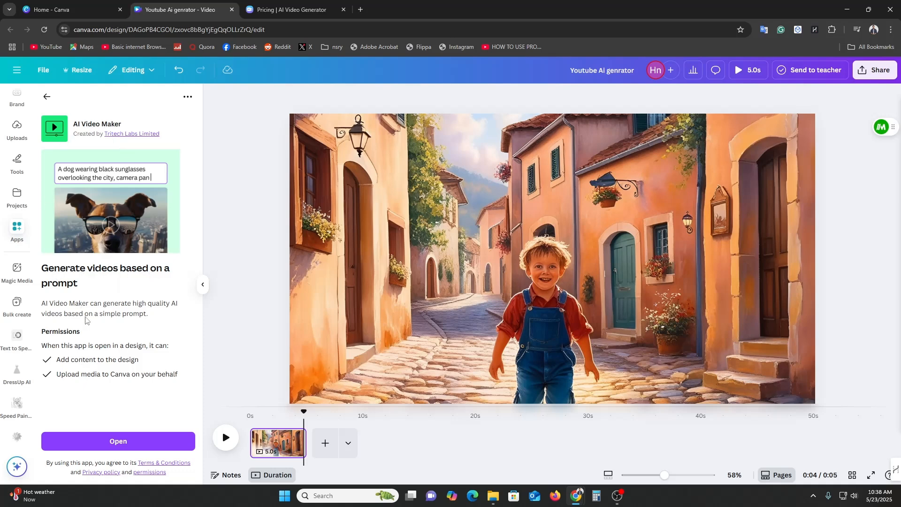
click(112, 445)
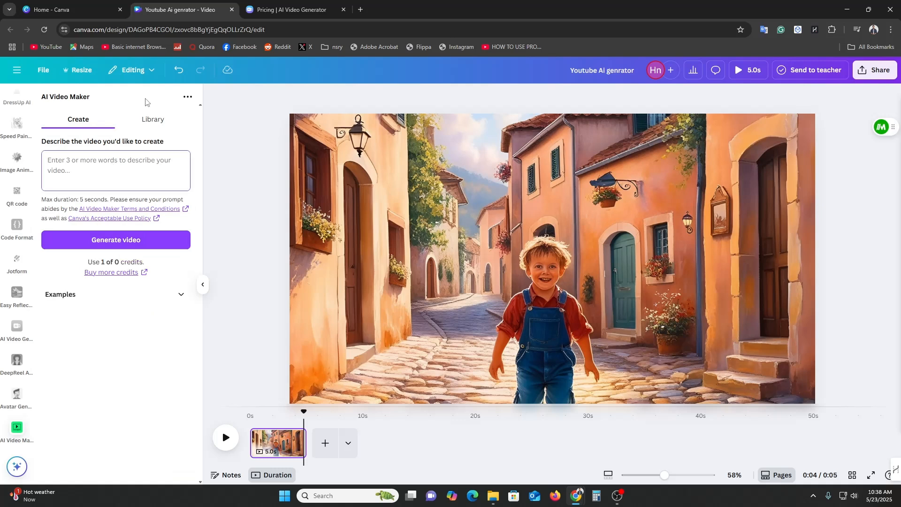
click(153, 120)
click(78, 121)
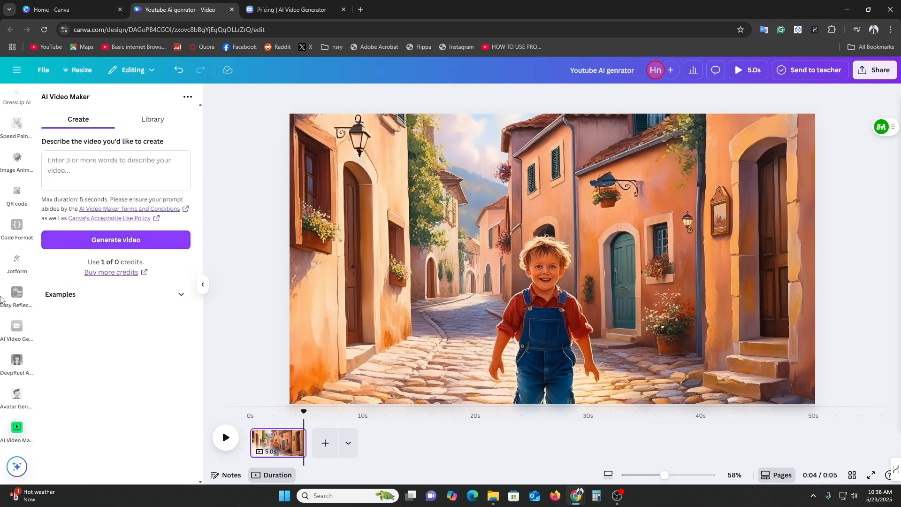
Step: Return to the app search results and open DeepReel AI Videos
scroll(17, 287, up, 2)
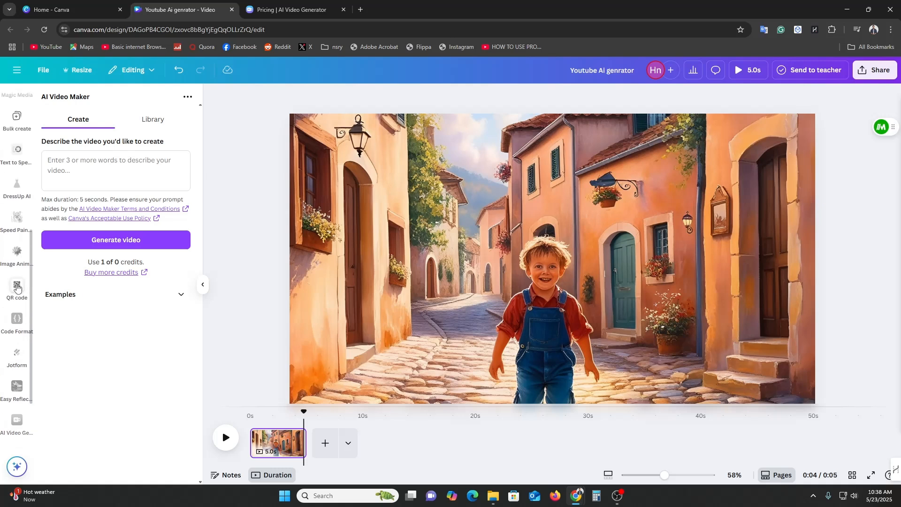
scroll(17, 288, up, 3)
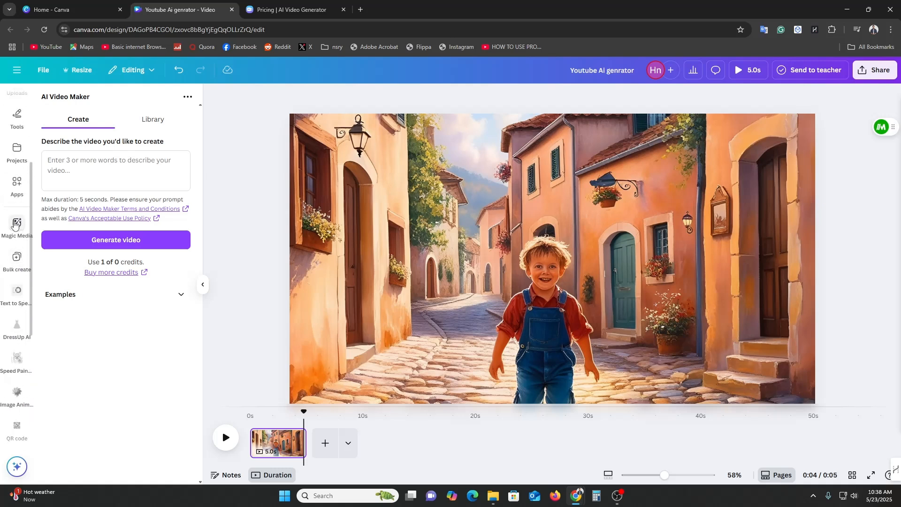
click(19, 188)
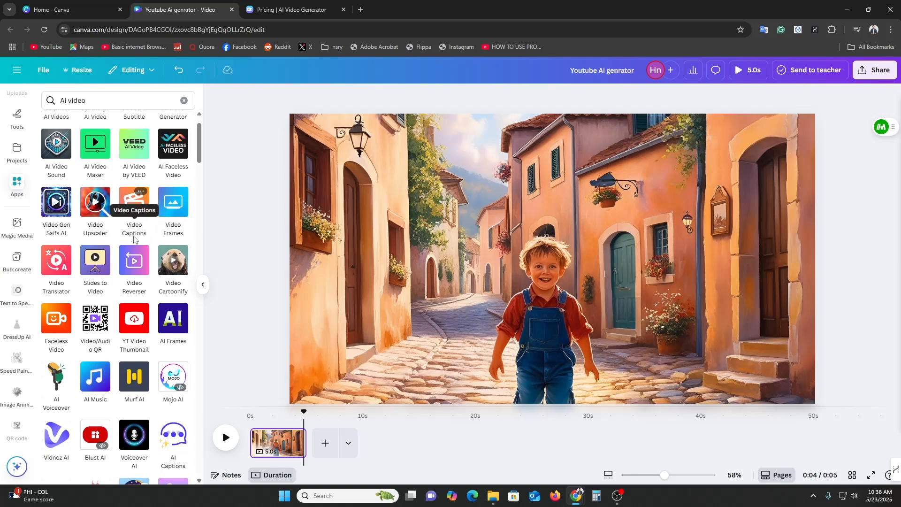
click(53, 138)
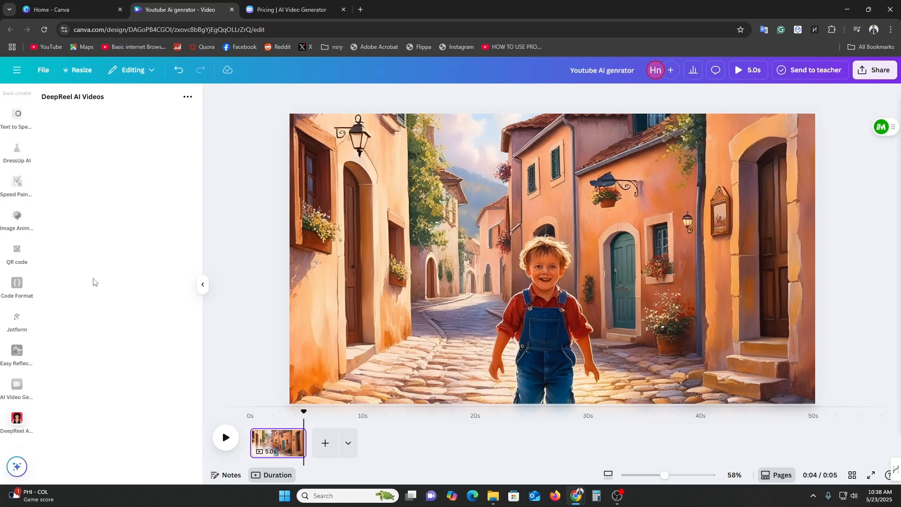
Step: Enter the script "Hey, Subscbie my channel, Hit the like button" for the DeepReel presenter video
scroll(94, 278, down, 1)
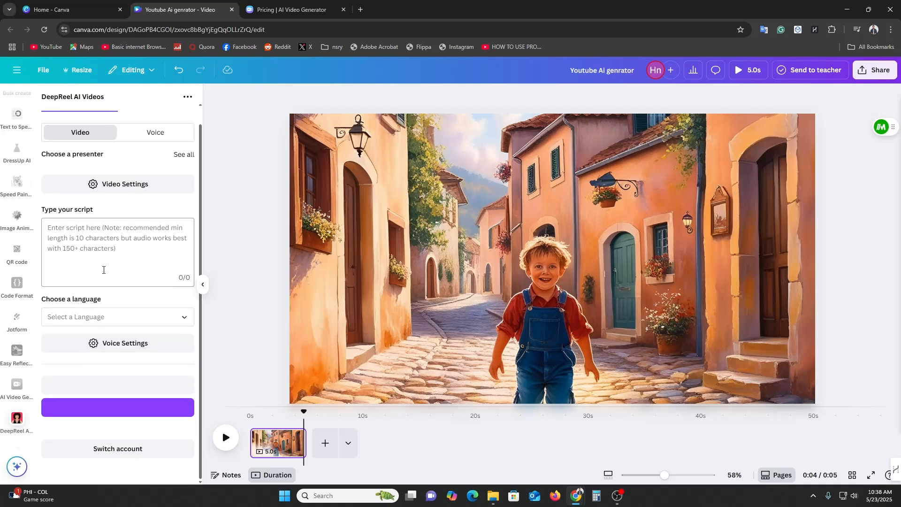
click(94, 317)
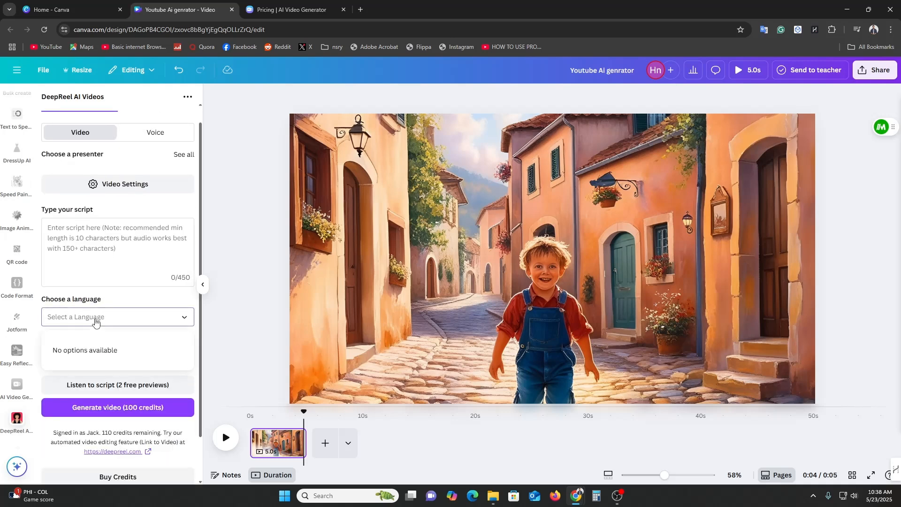
click(99, 233)
text(Hey, Subscbie)
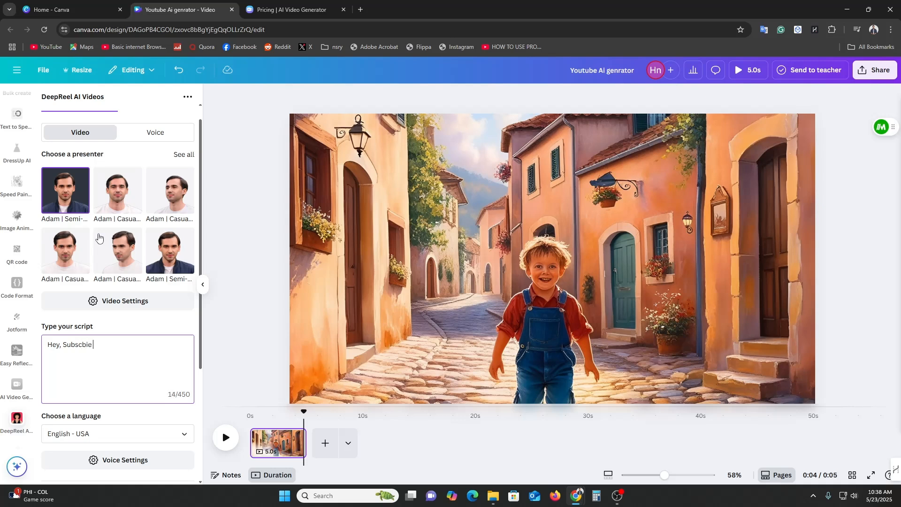
text( my channel, Hit the like button)
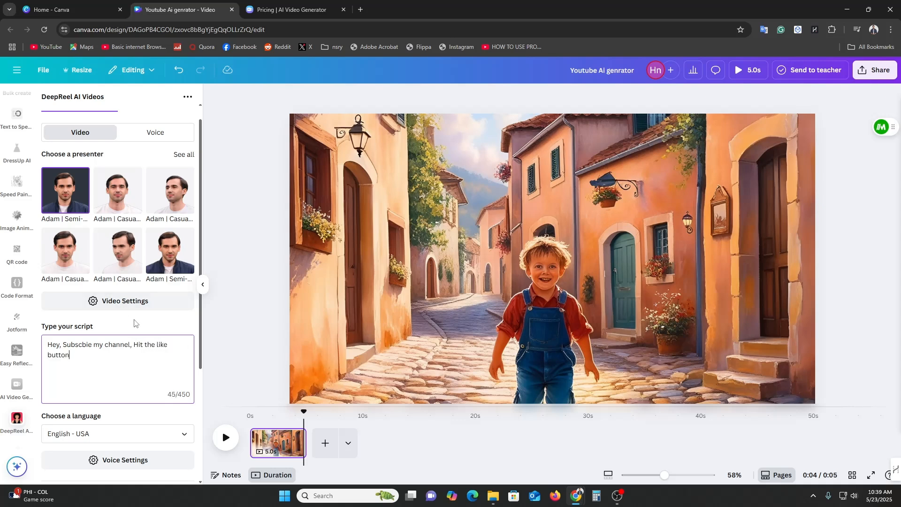
Step: Choose the casual Adam presenter beside the semi-formal one and generate the DeepReel video from the script
click(119, 208)
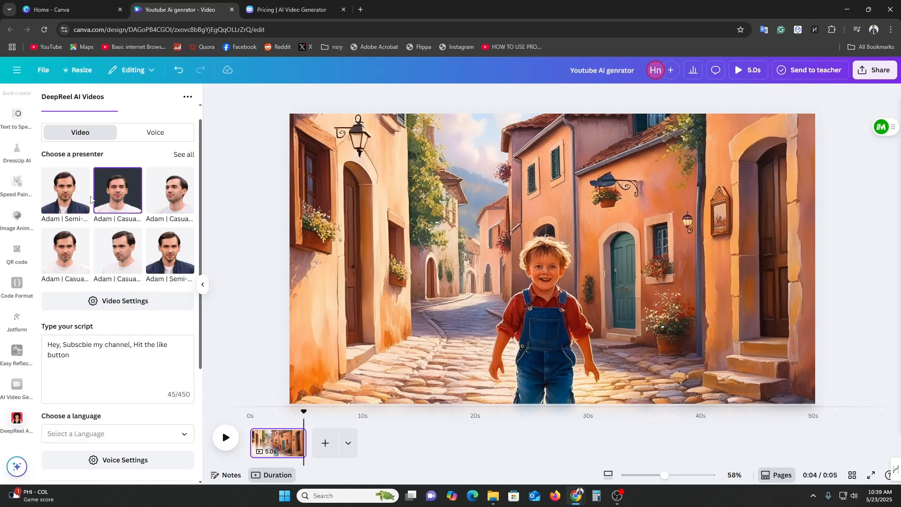
scroll(124, 216, down, 3)
scroll(127, 220, down, 1)
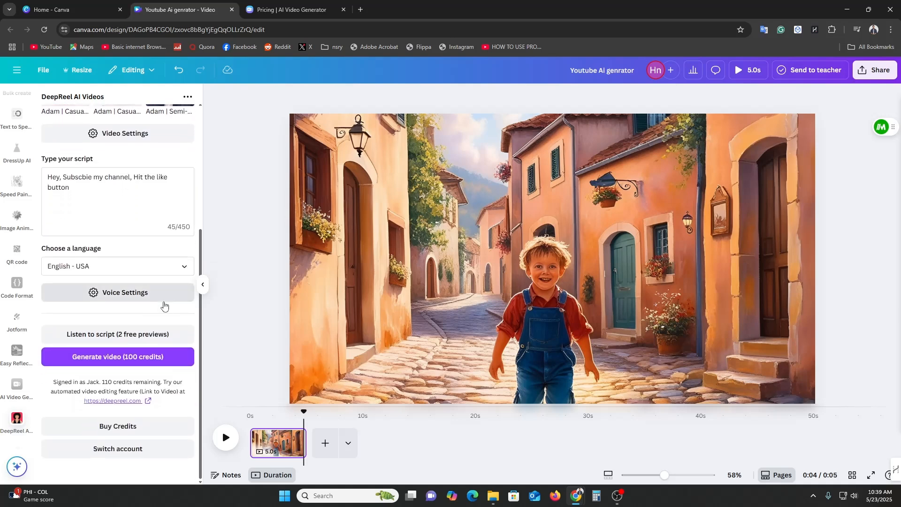
click(138, 361)
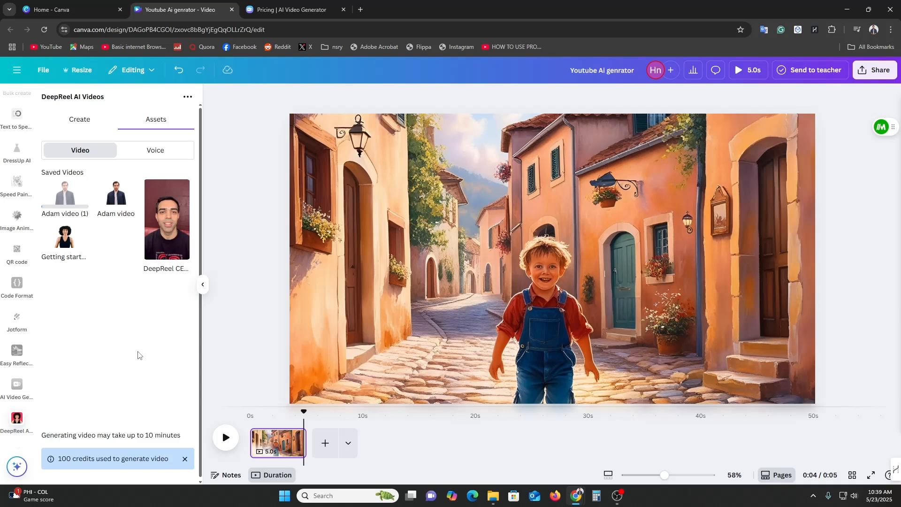
Step: Add the saved "Adam video" to the page, enlarge it to cover most of the street image, and play it
click(111, 203)
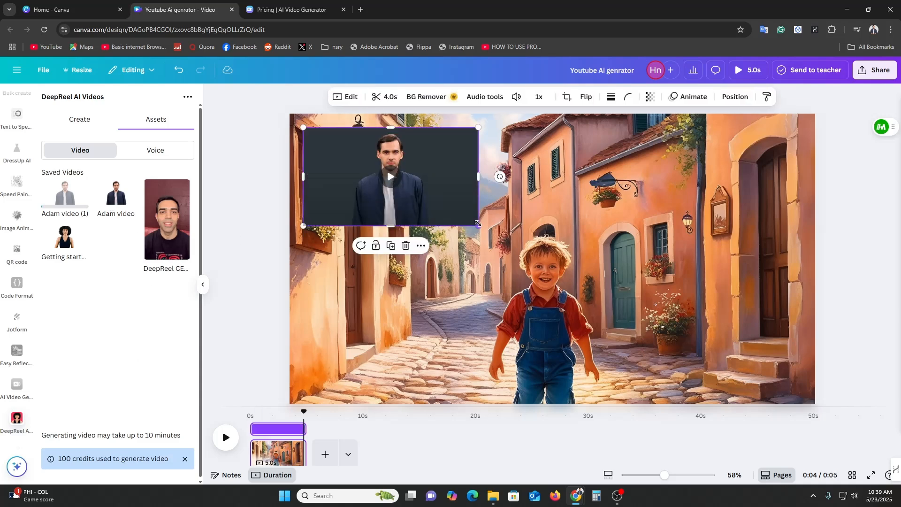
drag(477, 224, 779, 395)
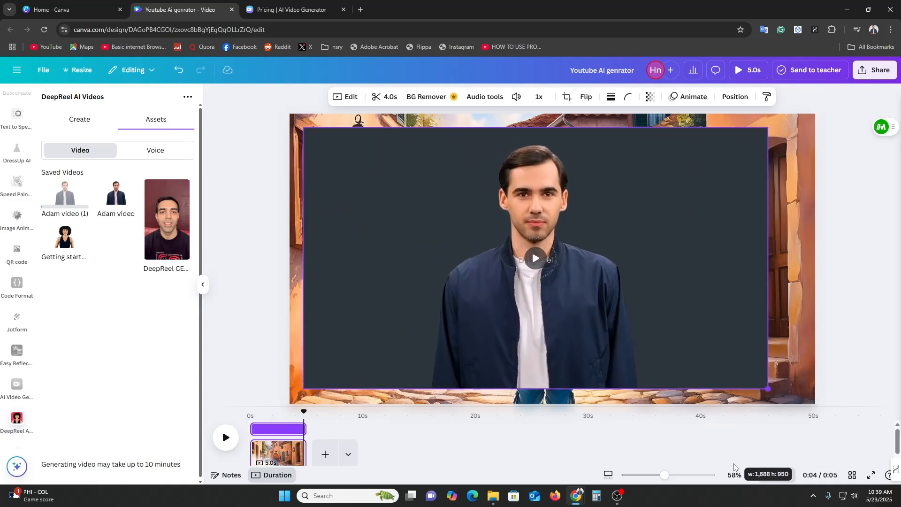
click(543, 263)
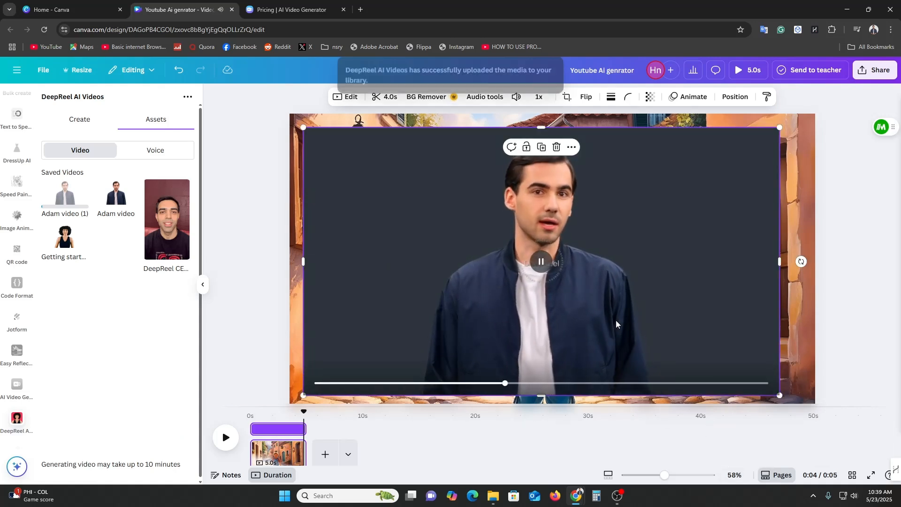